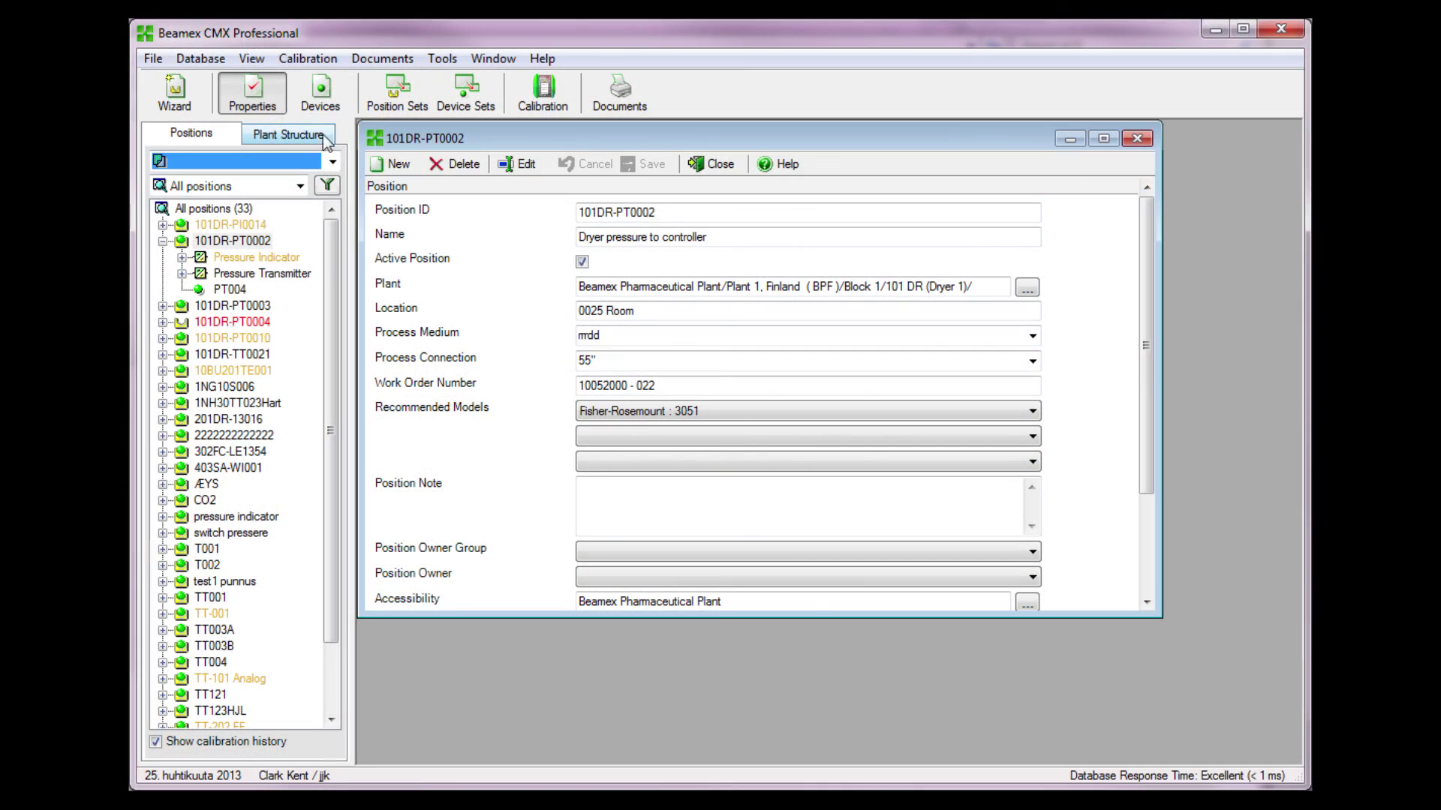
List only the Beamex Pharmaceutical Plant positions that are due for calibration
{"action": "left_click", "coordinate": [333, 163]}
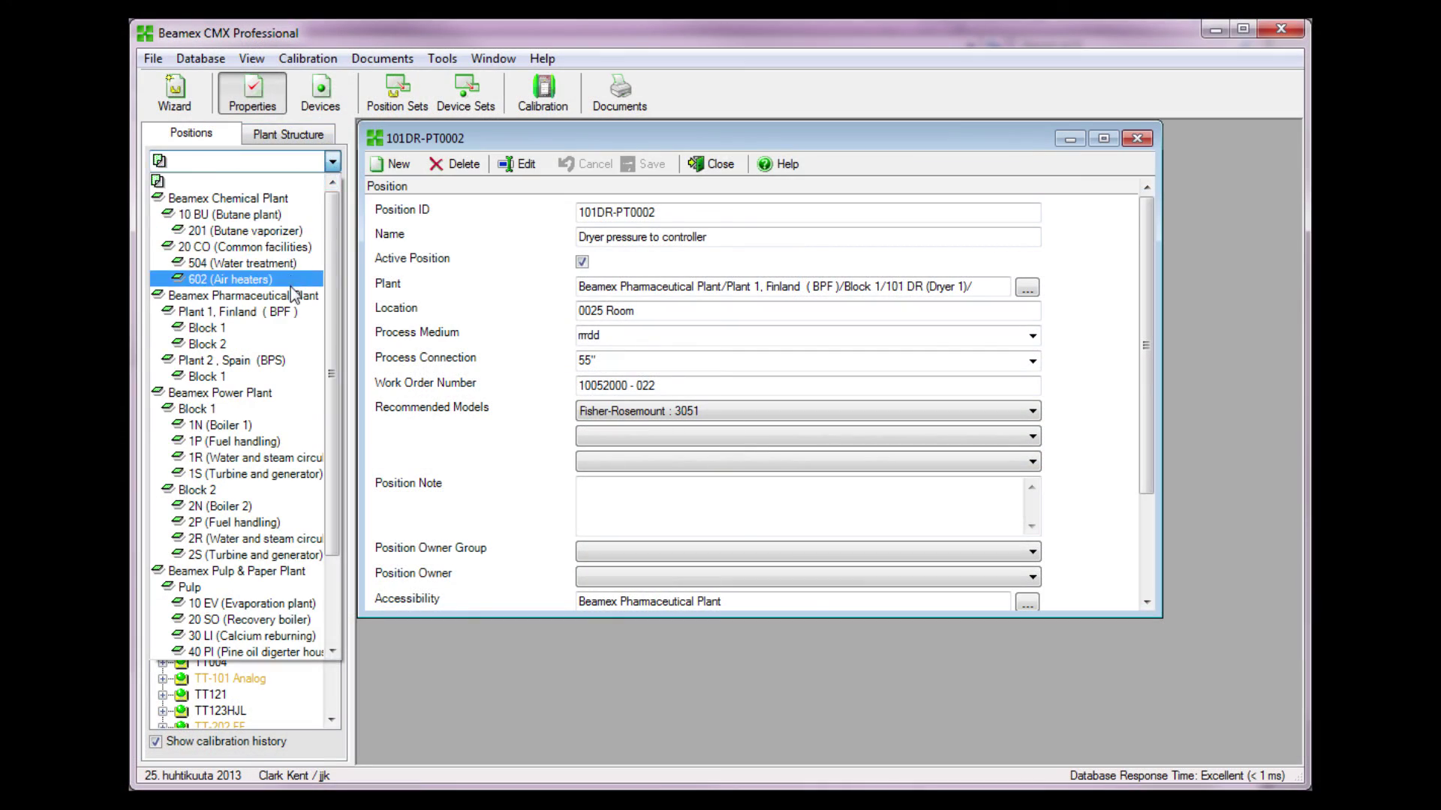
{"action": "left_click", "coordinate": [287, 295]}
{"action": "left_click", "coordinate": [298, 186]}
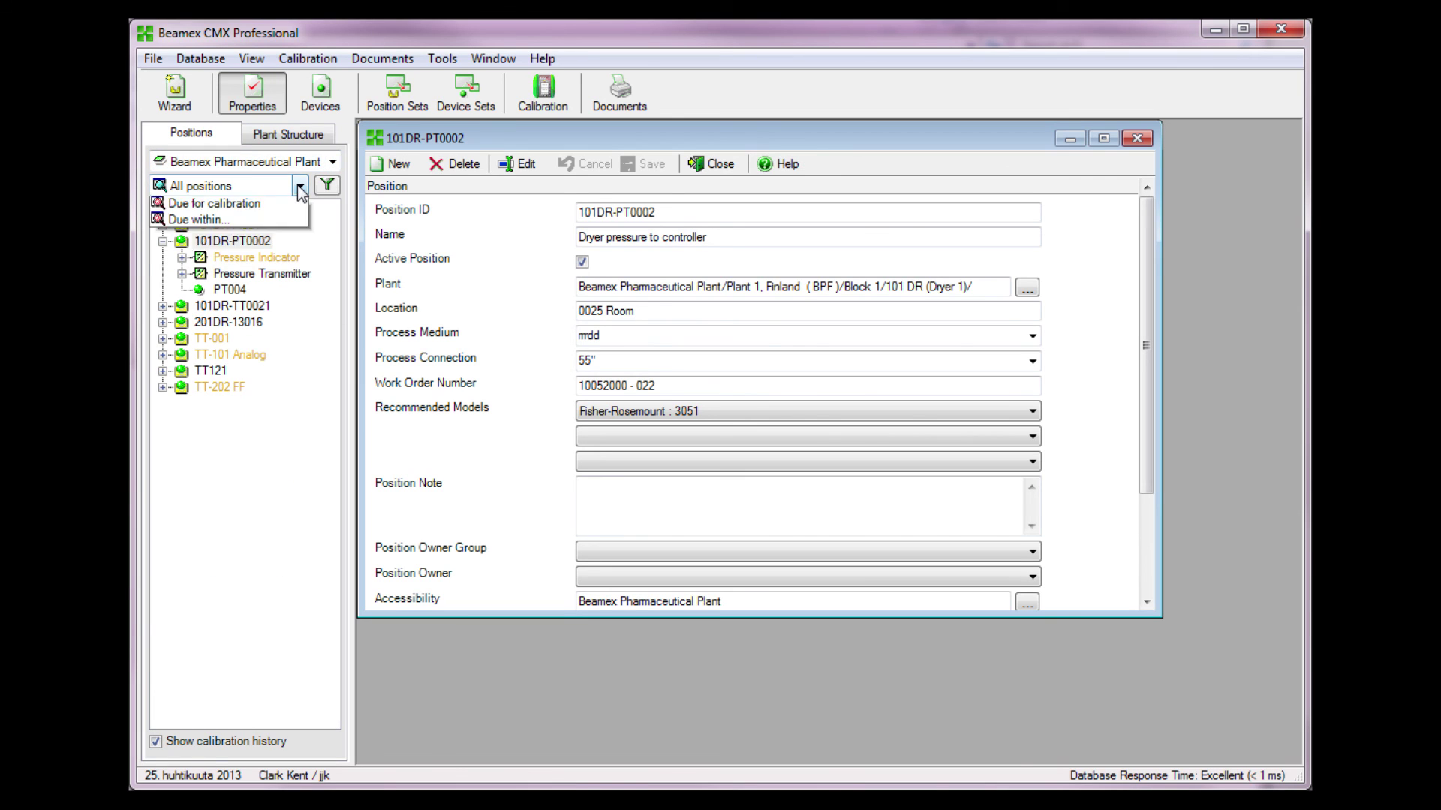
{"action": "left_click", "coordinate": [274, 238]}
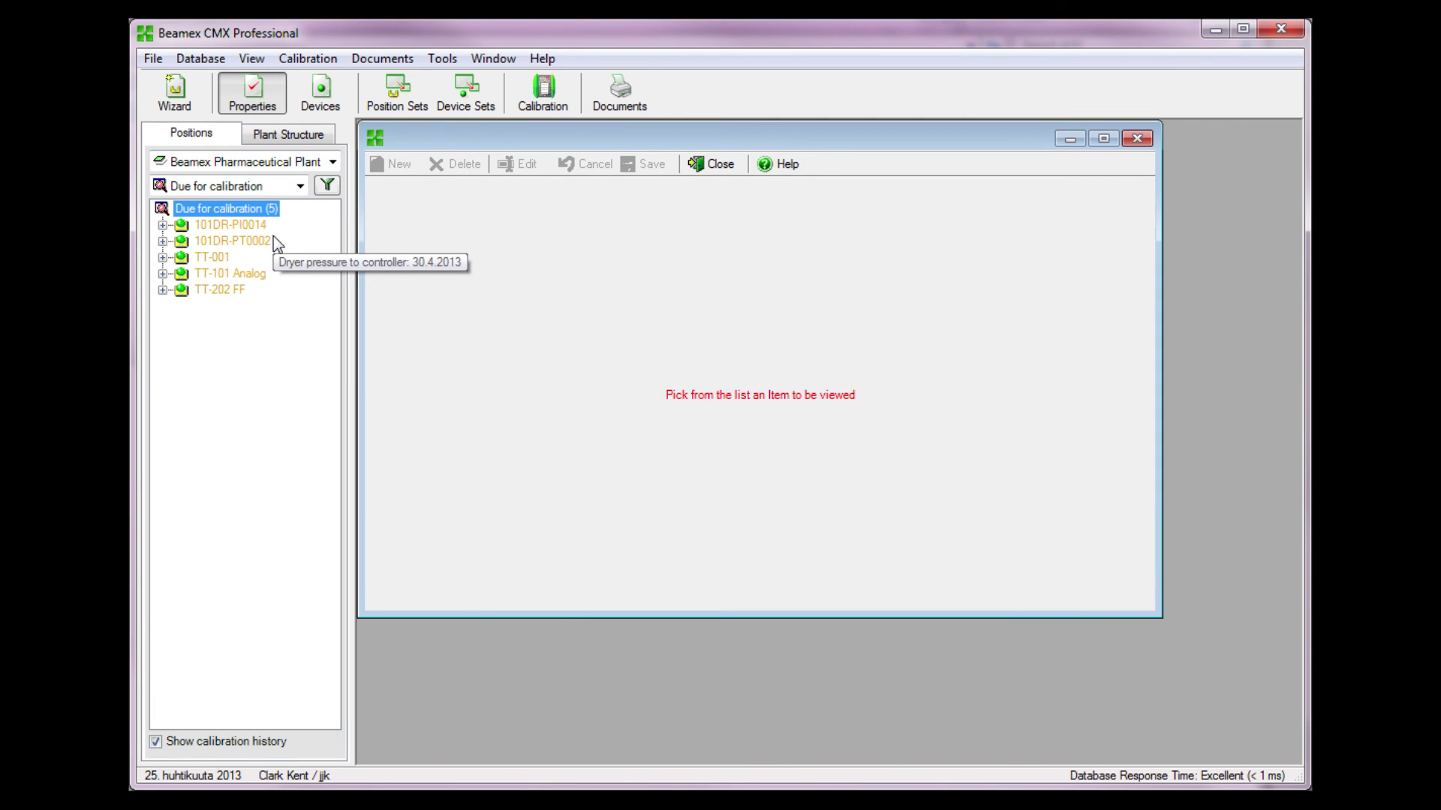
Apply the saved Temperature Transmitters filter condition to the position list
{"action": "left_click", "coordinate": [327, 186]}
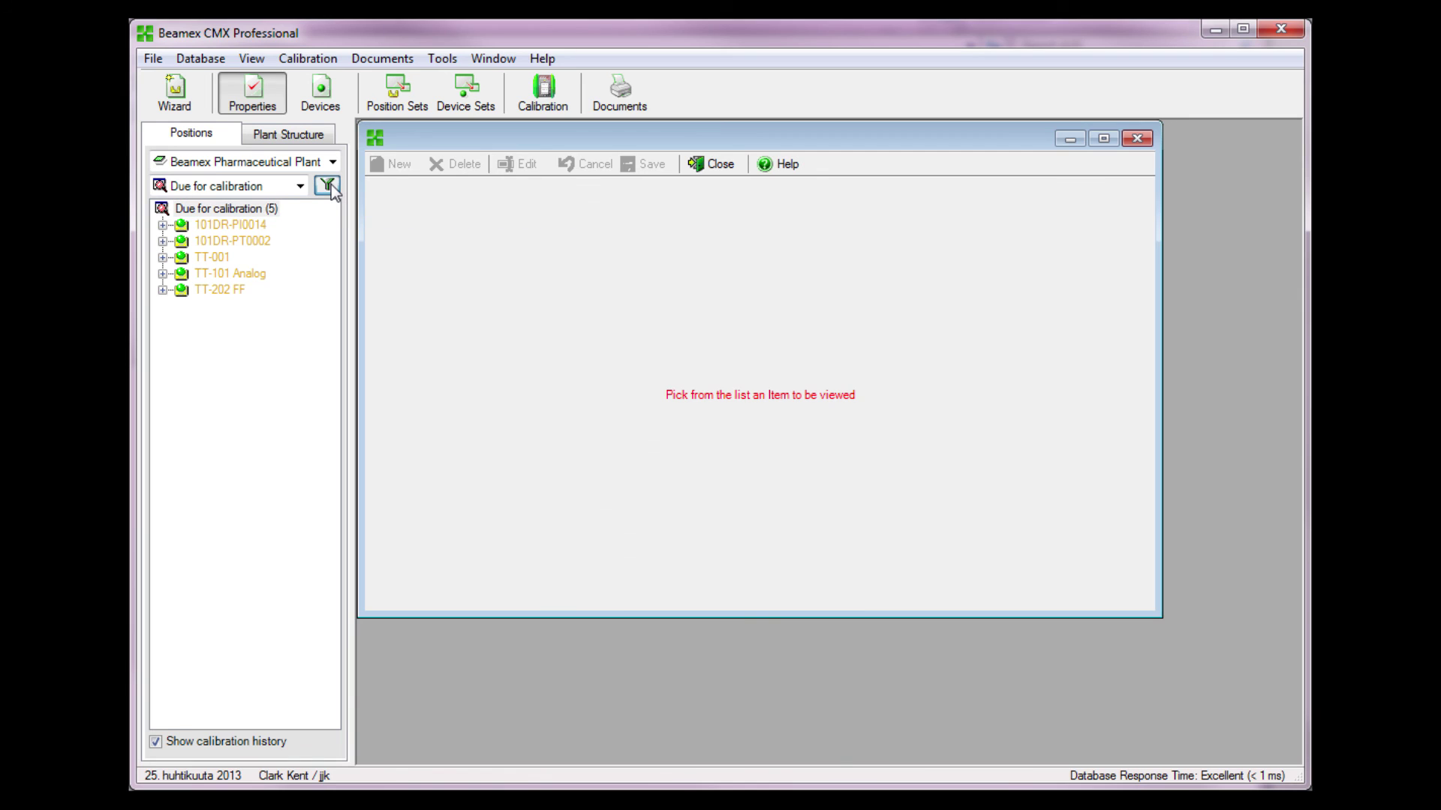
{"action": "left_click", "coordinate": [598, 204]}
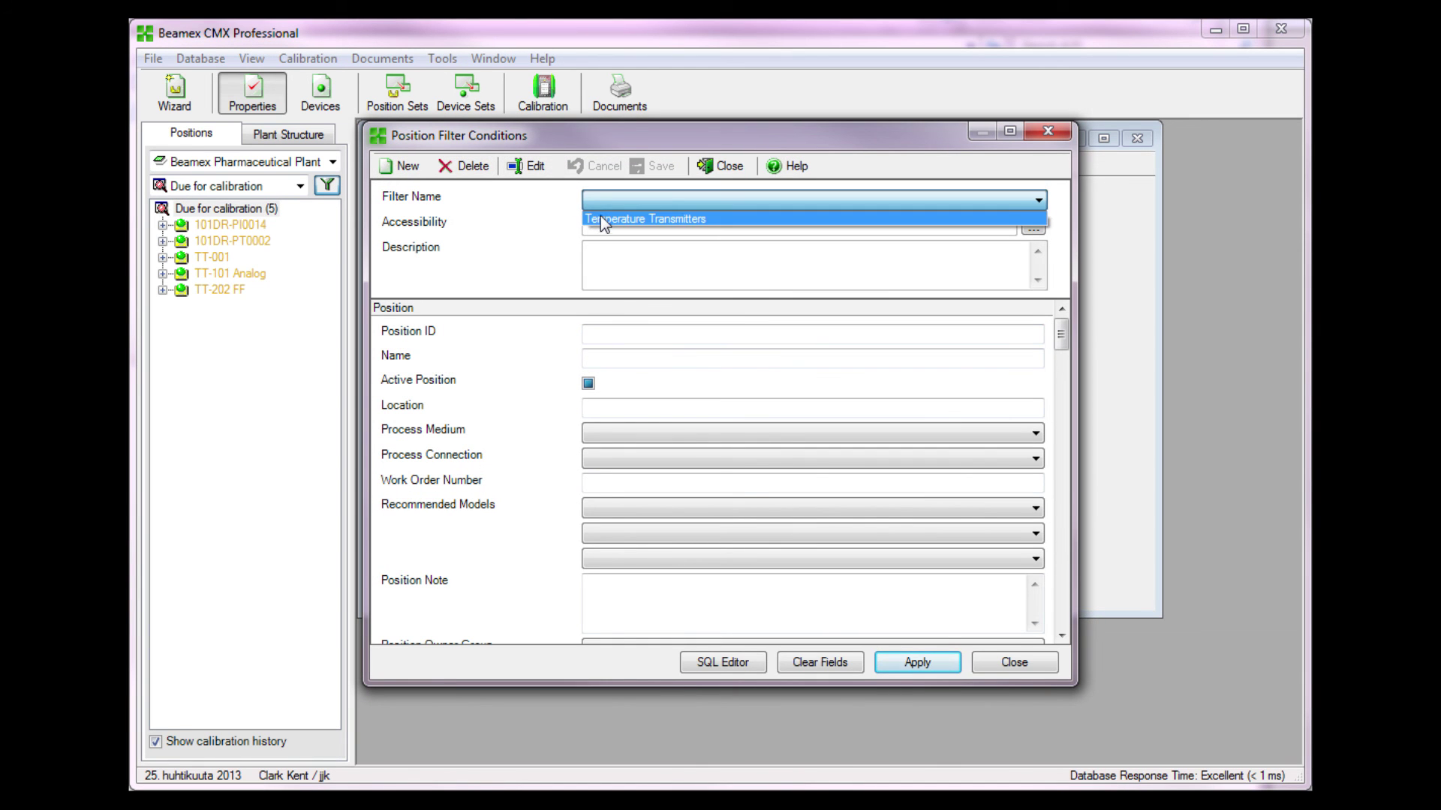
{"action": "left_click", "coordinate": [917, 664]}
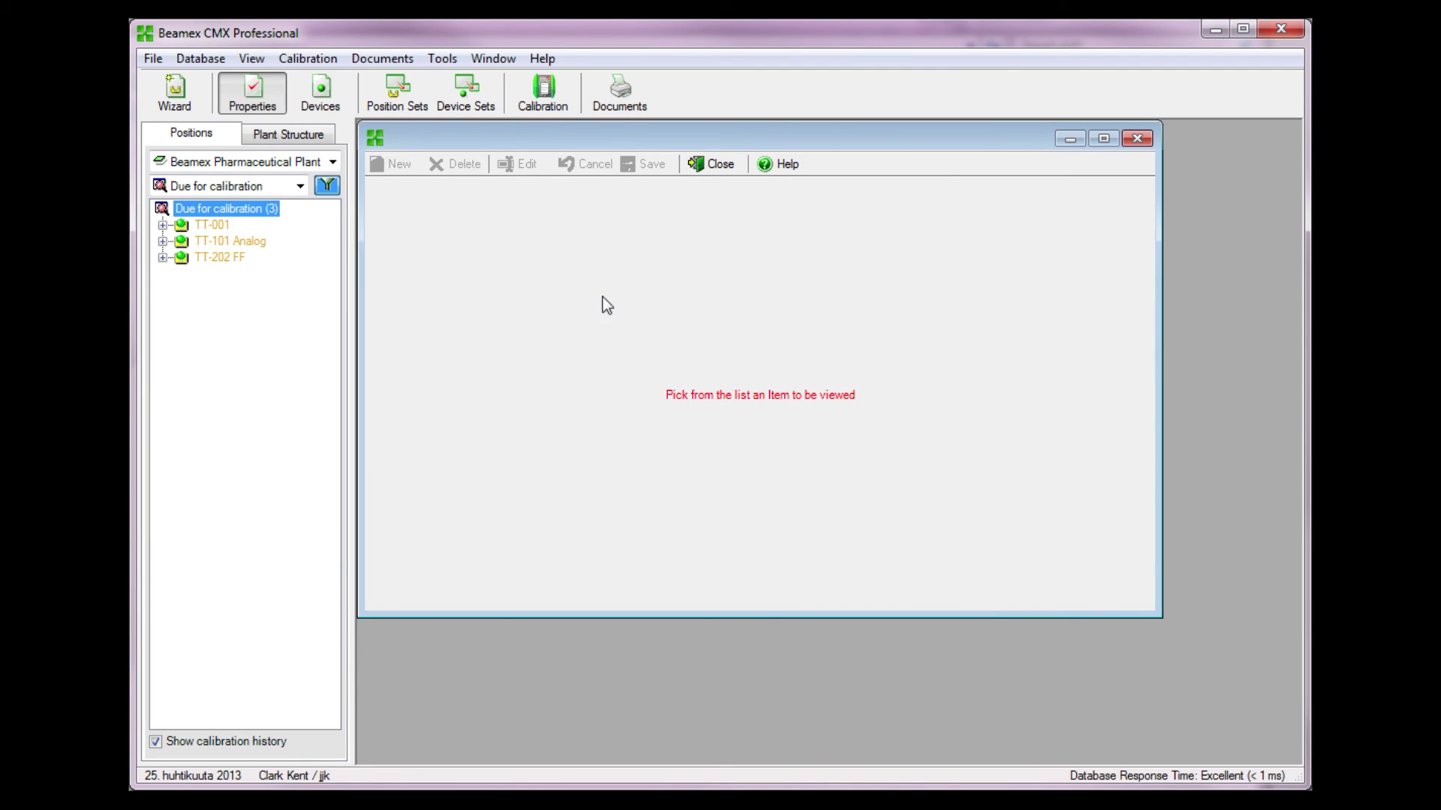
Send the three due TT positions to the MC6 through the Send to Calibrator window
{"action": "left_click", "coordinate": [558, 114]}
{"action": "left_click", "coordinate": [558, 129]}
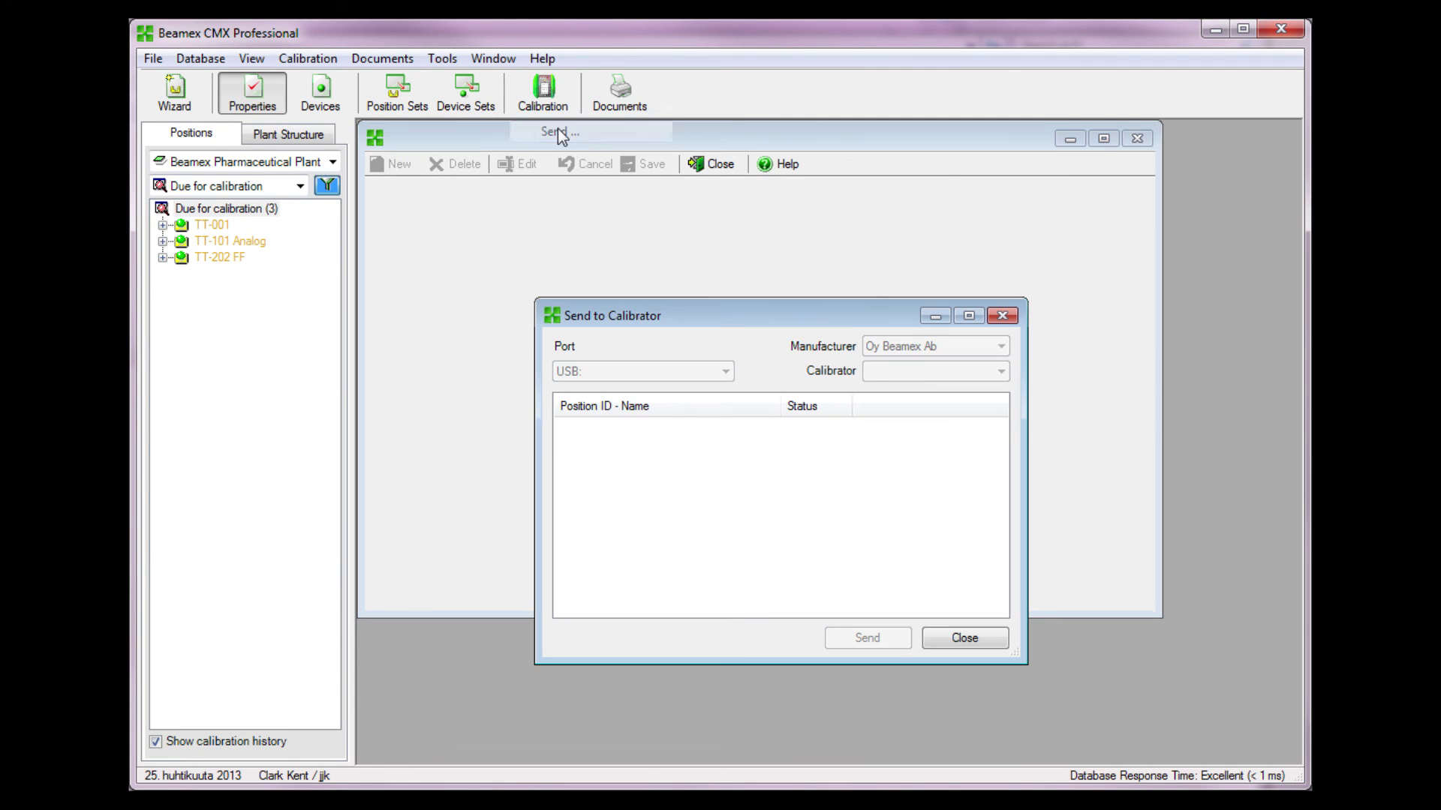
{"action": "left_click_drag", "start_coordinate": [212, 224], "coordinate": [665, 464]}
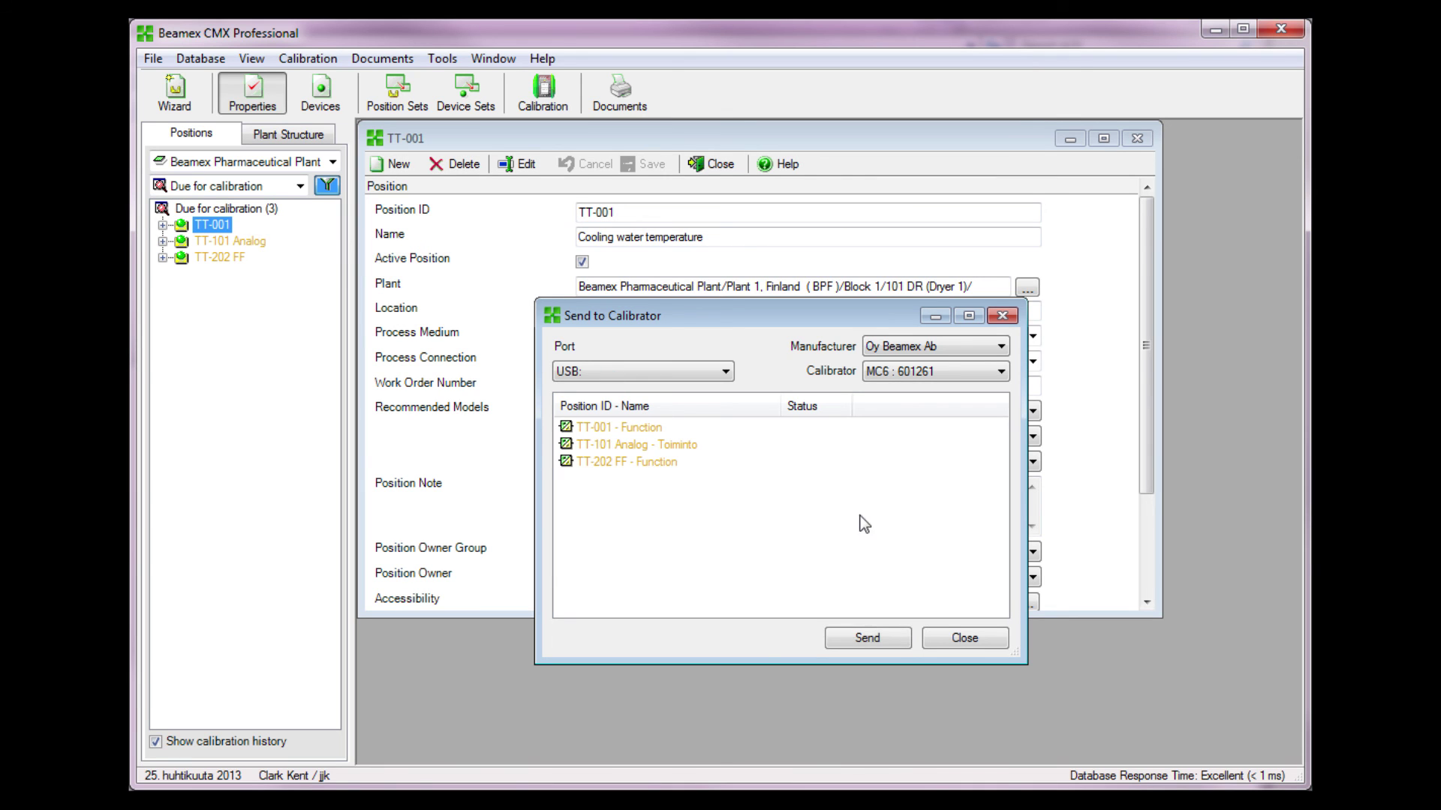
{"action": "left_click", "coordinate": [867, 638]}
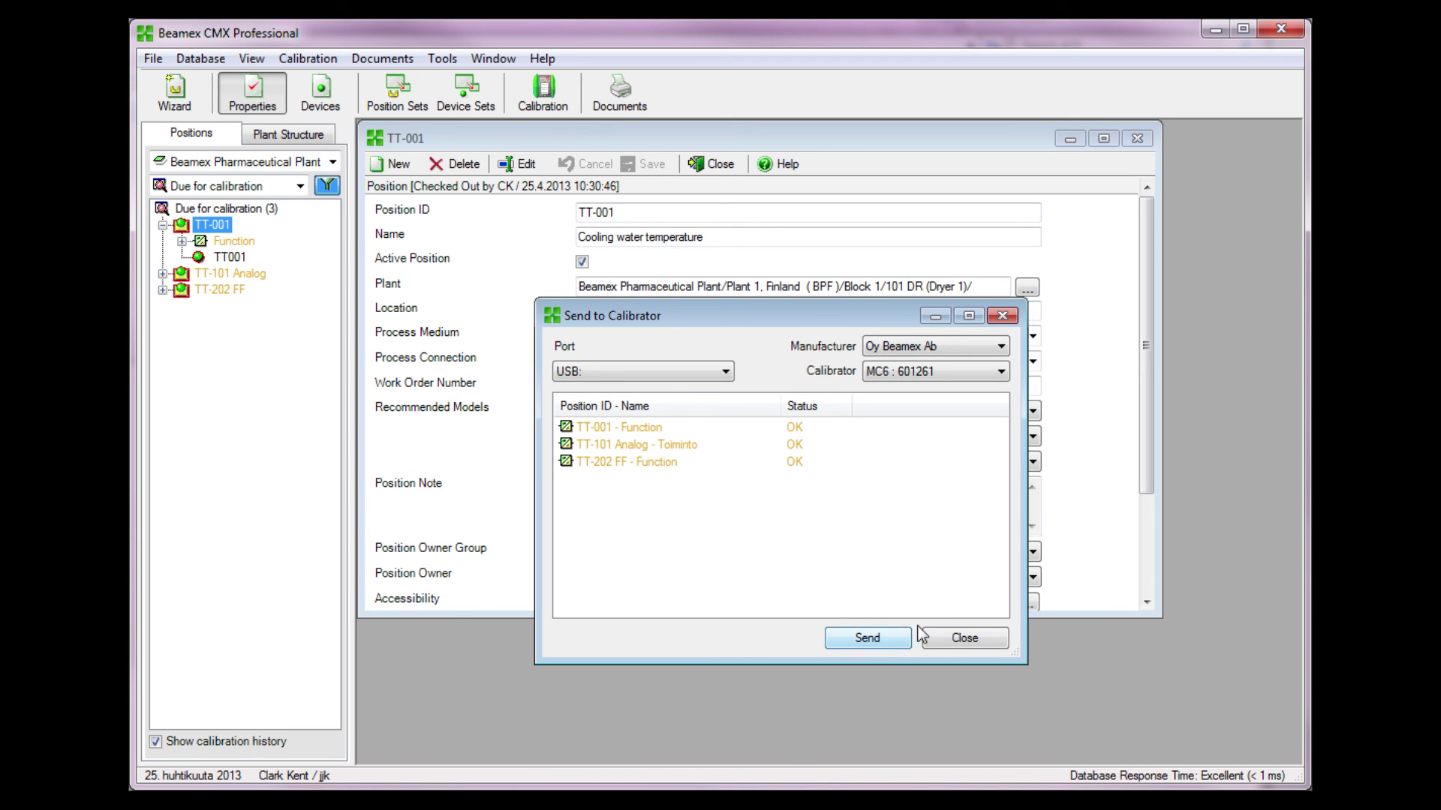
{"action": "left_click", "coordinate": [957, 641]}
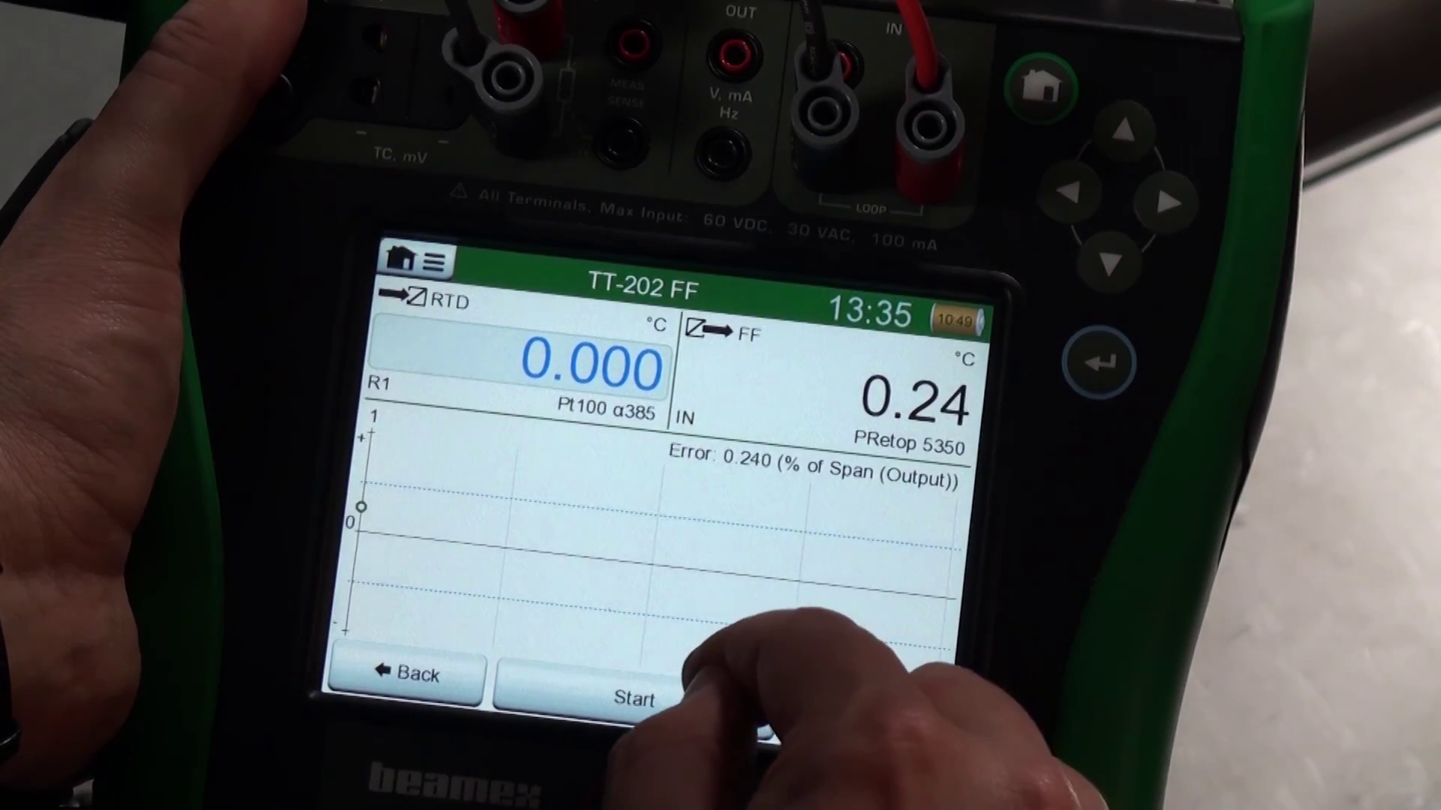
Start the automatic TT-202 FF calibration run on the MC6
{"action": "left_click", "coordinate": [634, 698]}
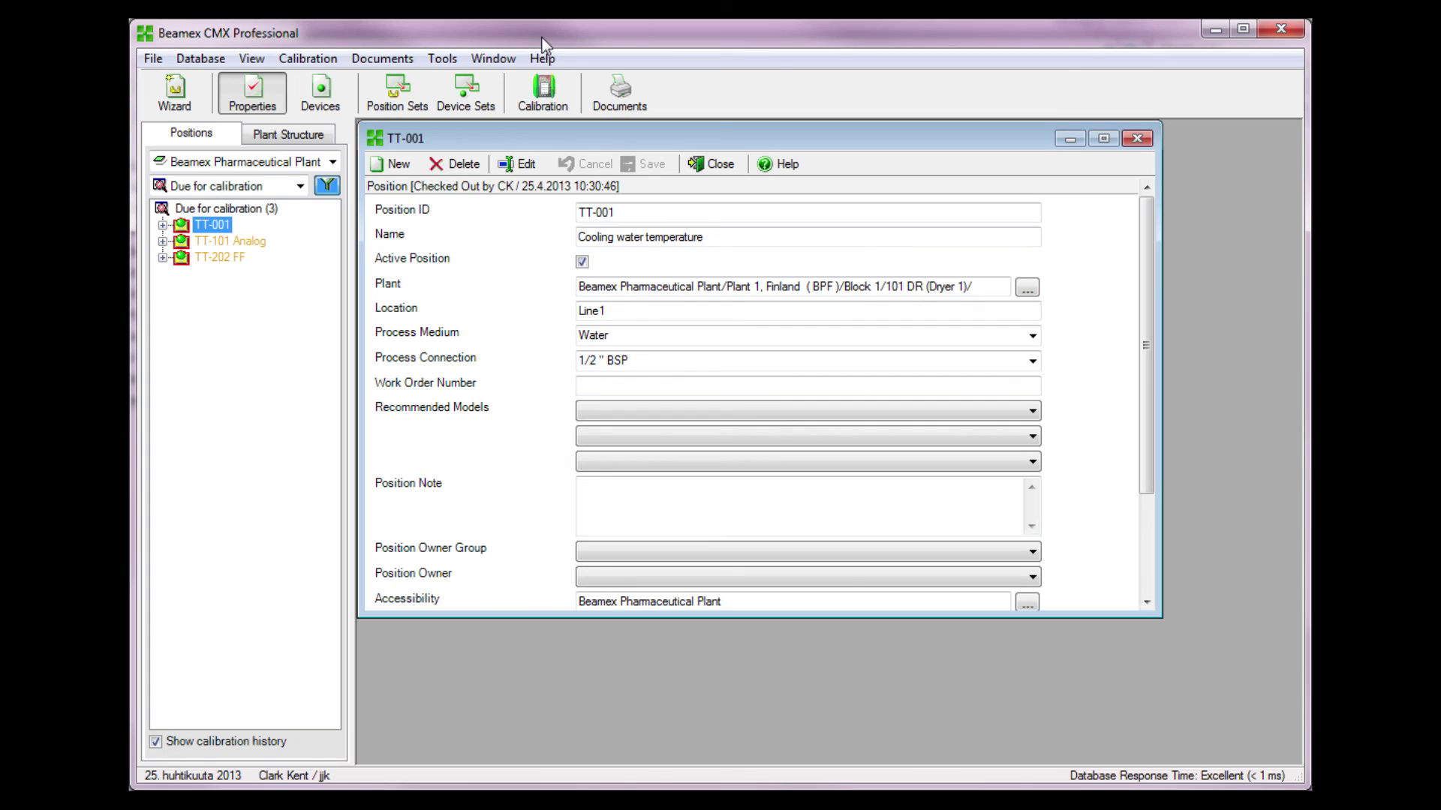
Connect to the MC6 and receive only the TT-101 Analog and TT-202 FF results
{"action": "left_click", "coordinate": [552, 95]}
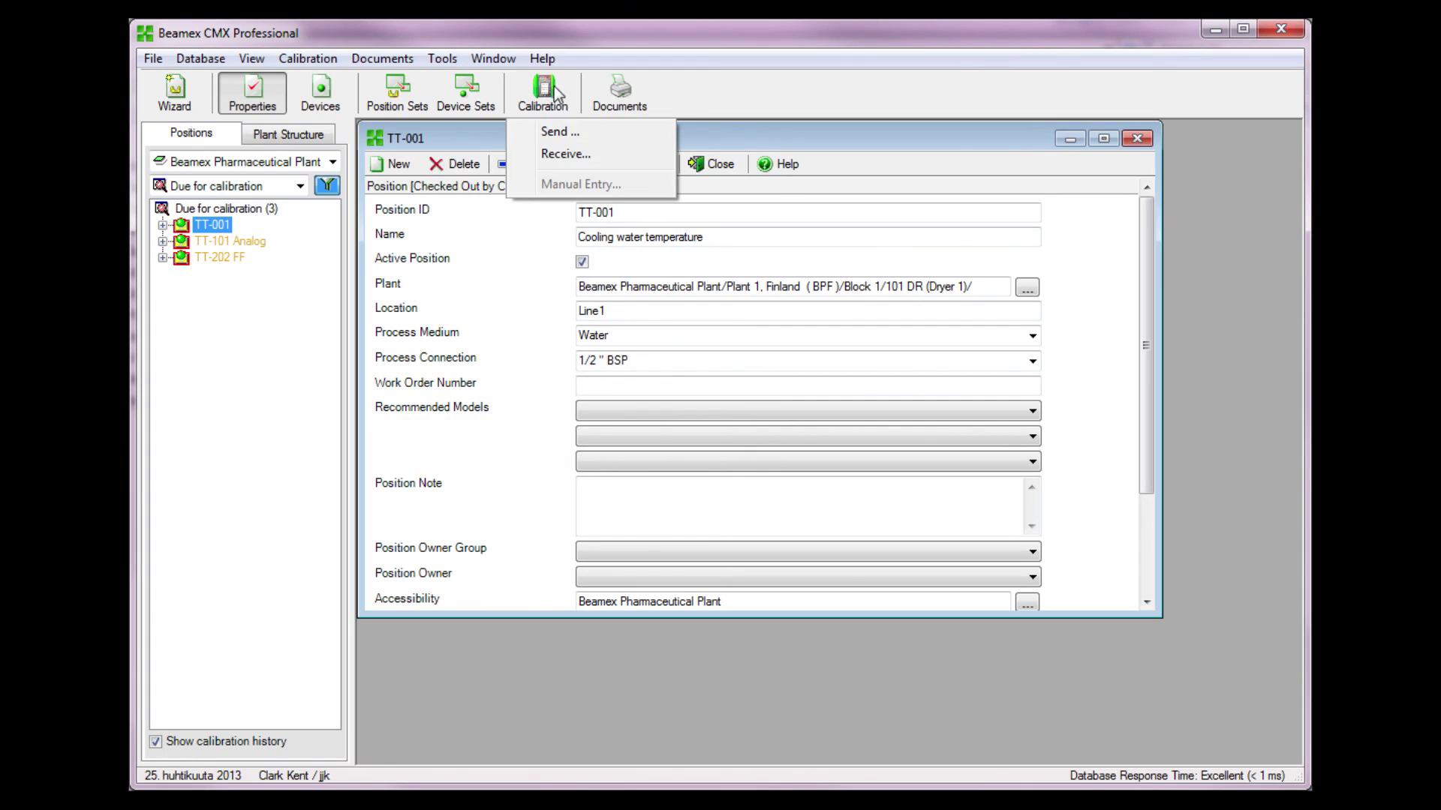
{"action": "left_click", "coordinate": [565, 154]}
{"action": "left_click", "coordinate": [585, 694]}
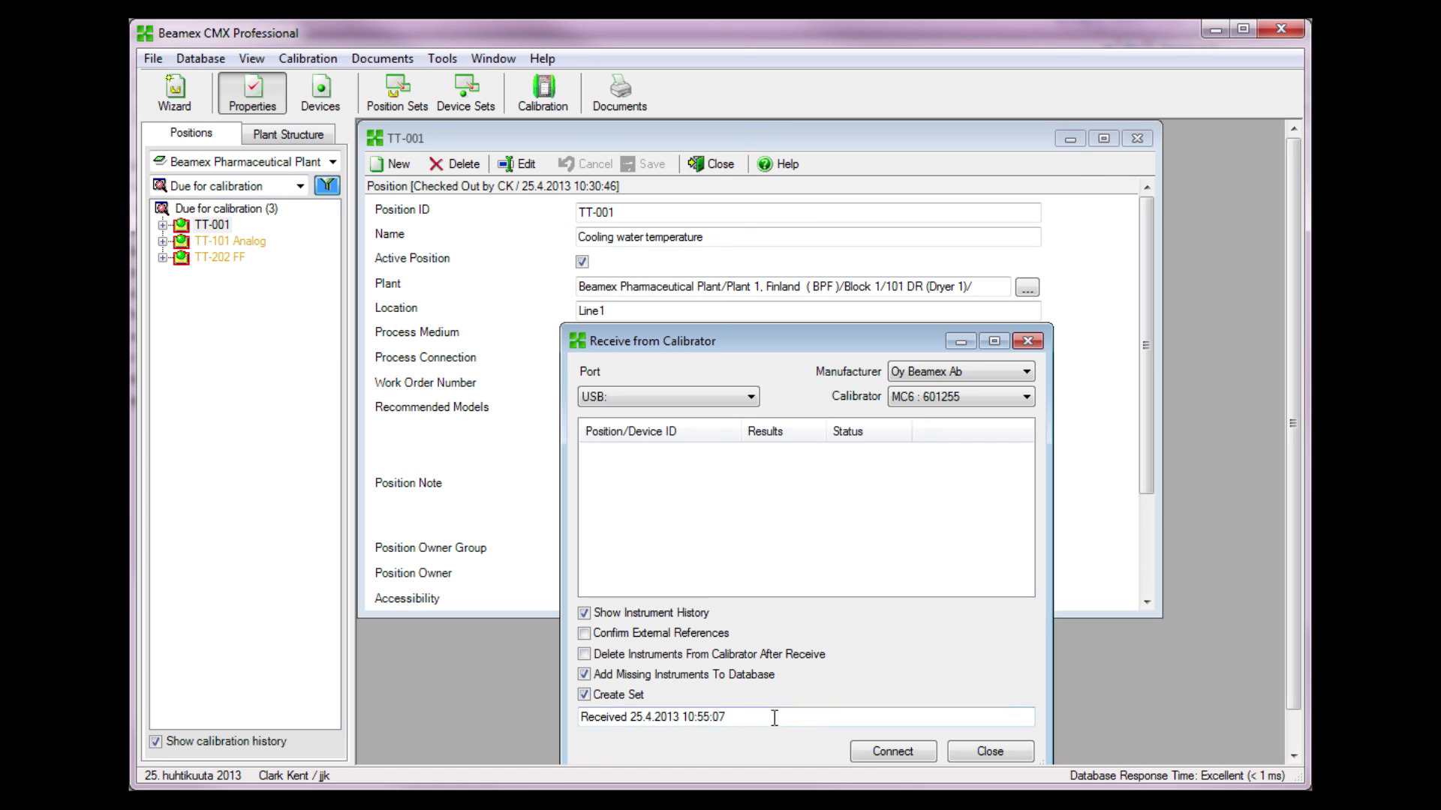
{"action": "left_click", "coordinate": [590, 504]}
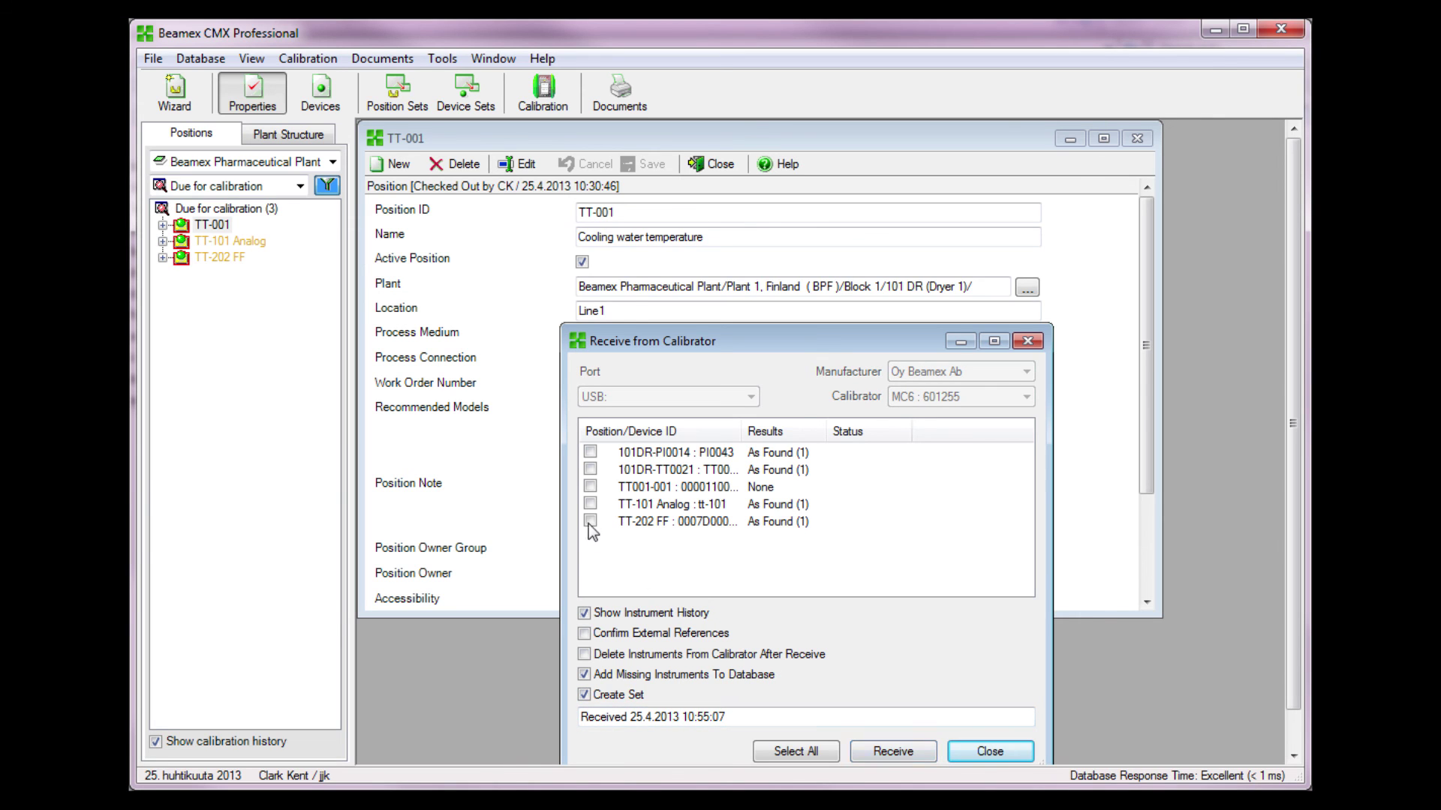
{"action": "left_click", "coordinate": [879, 755]}
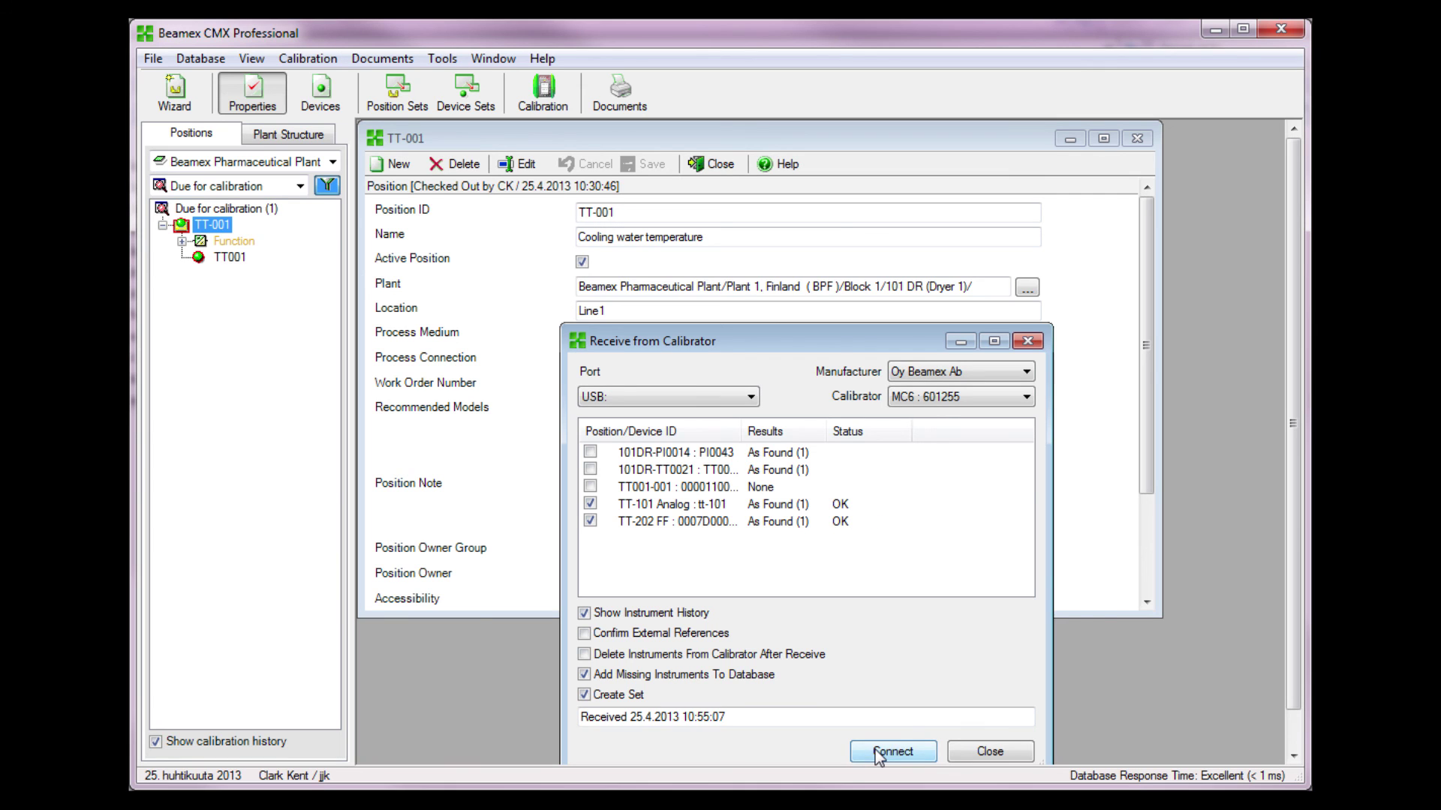
Open TT-202 FF's 23.4.2013 13:44:26 result and approve it with user credentials
{"action": "left_click", "coordinate": [975, 754]}
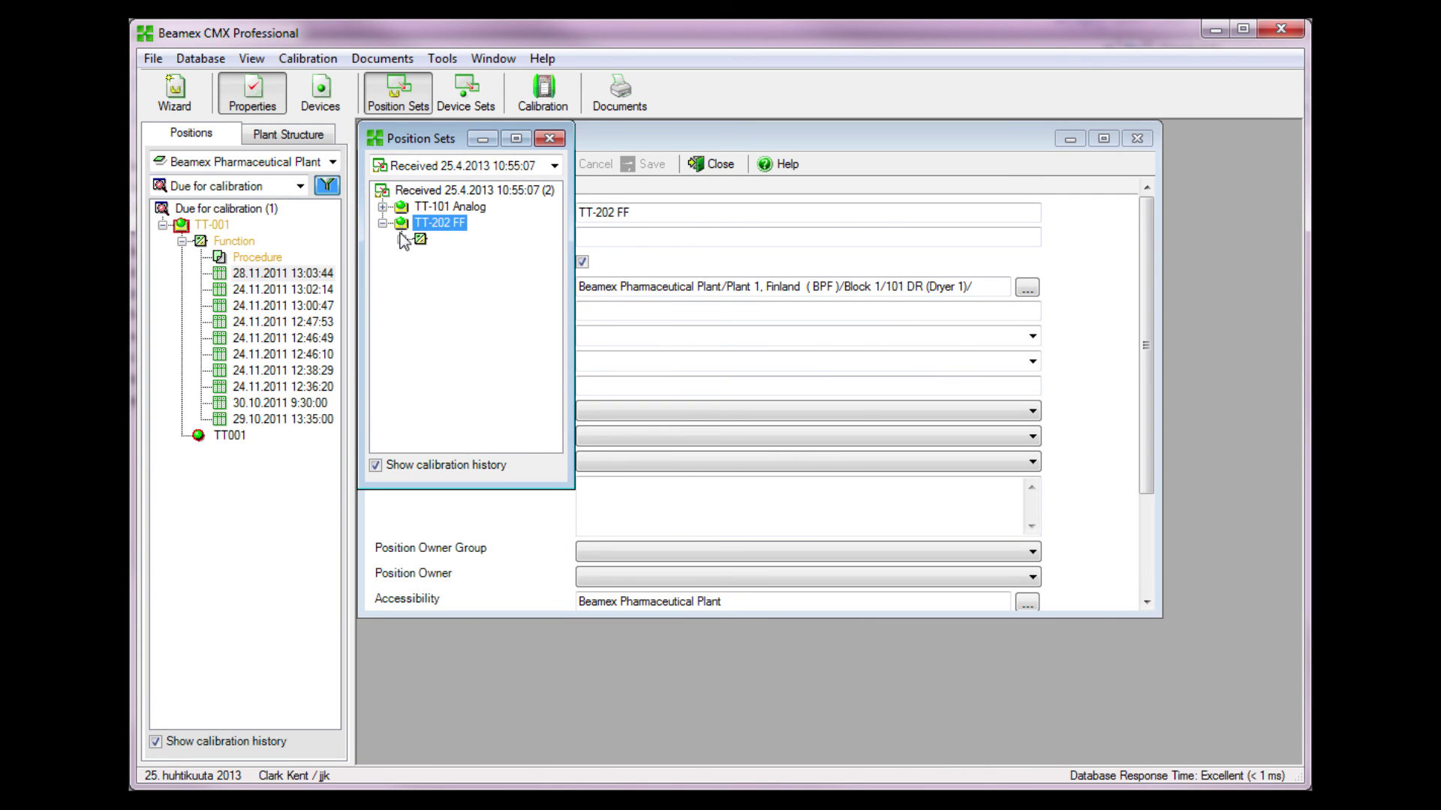
{"action": "left_click", "coordinate": [403, 240]}
{"action": "left_click", "coordinate": [501, 272]}
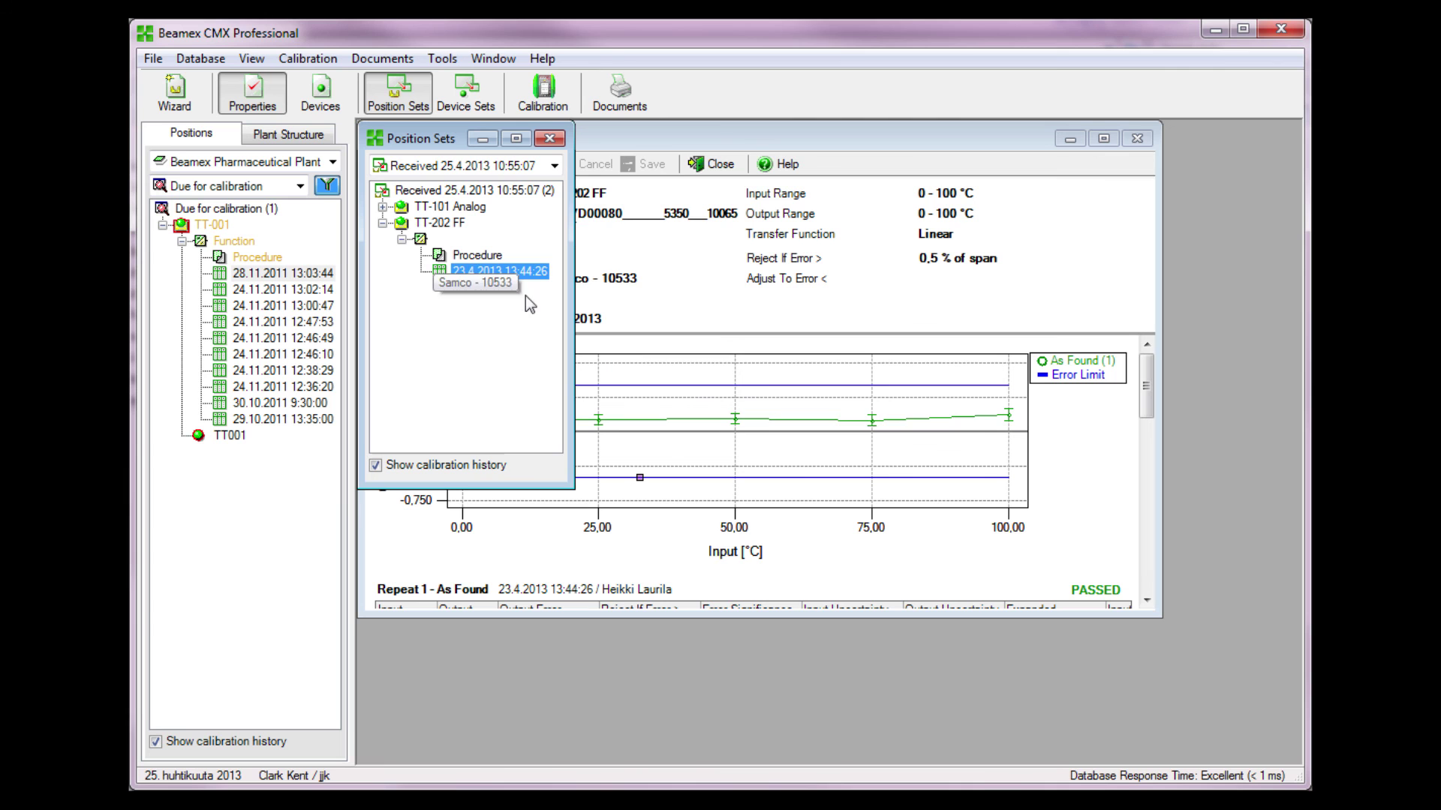
{"action": "left_click_drag", "start_coordinate": [1148, 377], "coordinate": [1159, 588]}
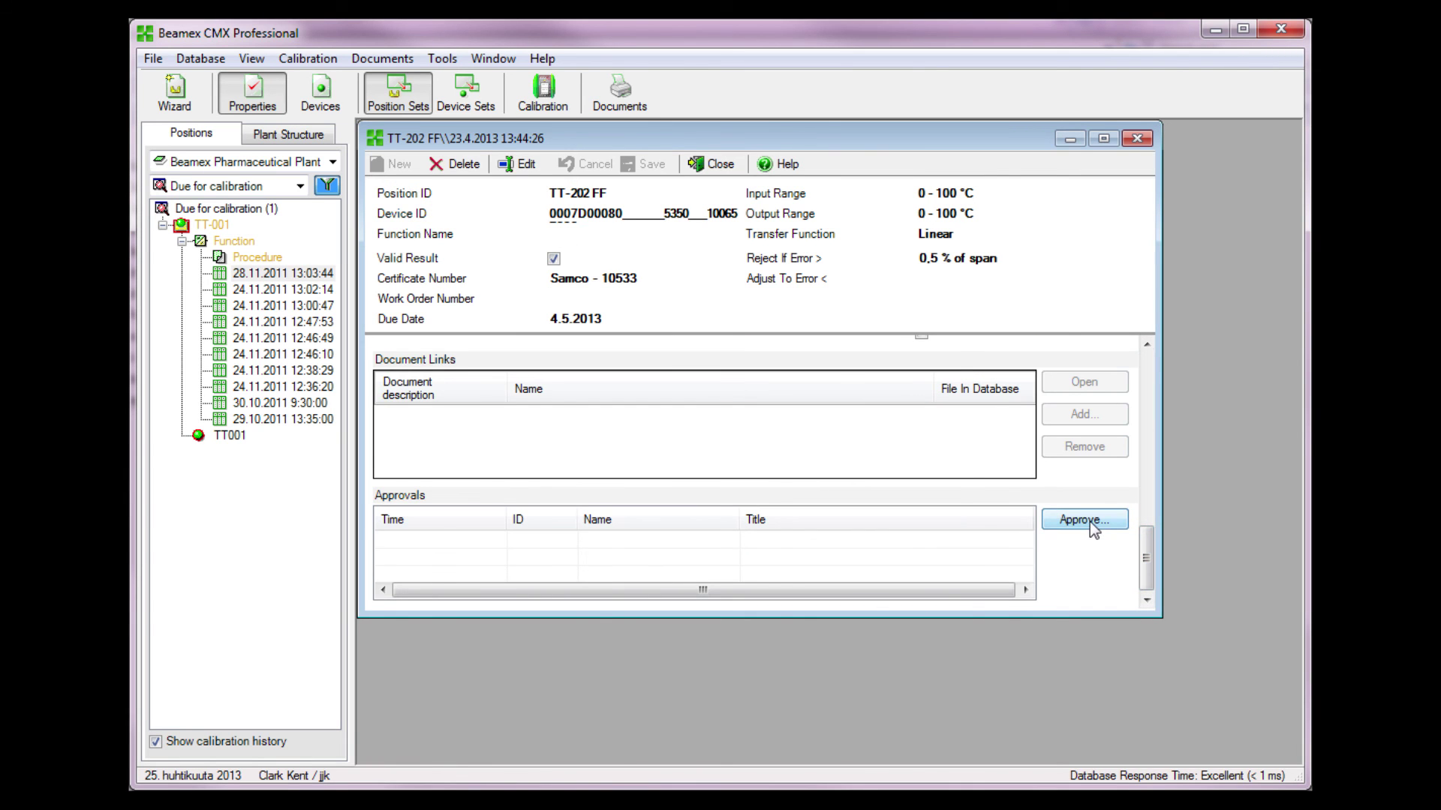
{"action": "left_click", "coordinate": [1090, 521]}
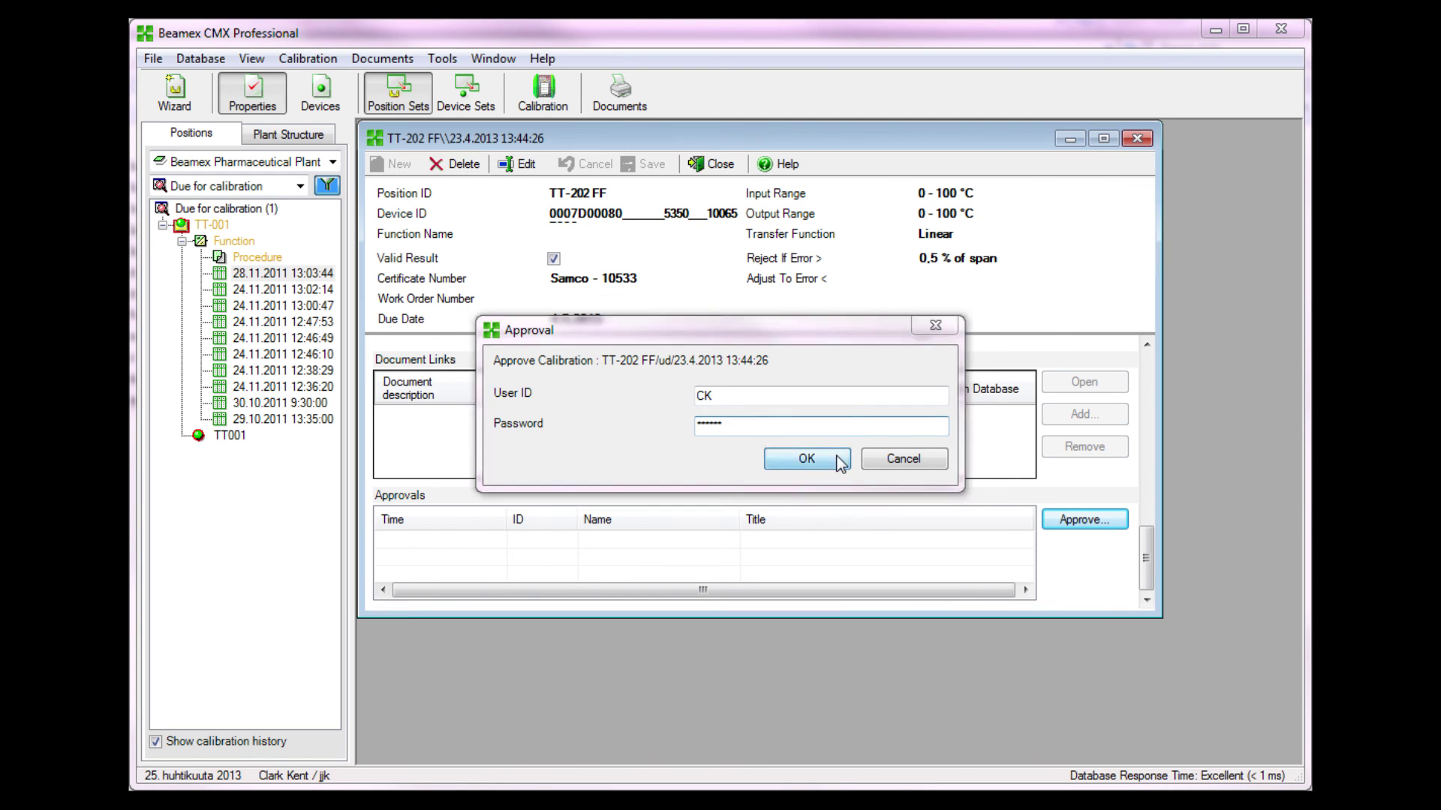
{"action": "left_click", "coordinate": [842, 461]}
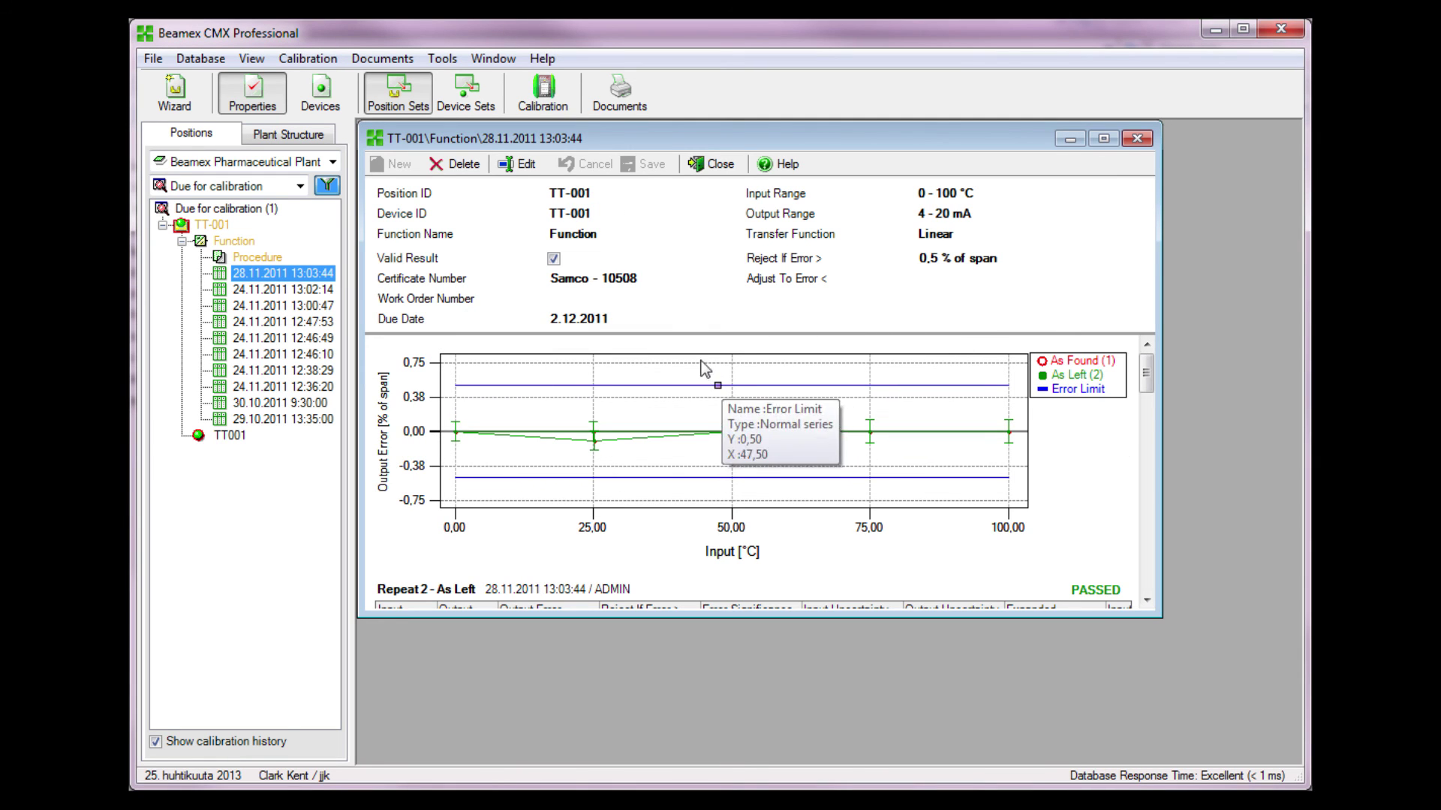
Add the Received 25.4.2013 set to the certificate Print List using One Page Calibration Certificate.lst
{"action": "left_click", "coordinate": [399, 95]}
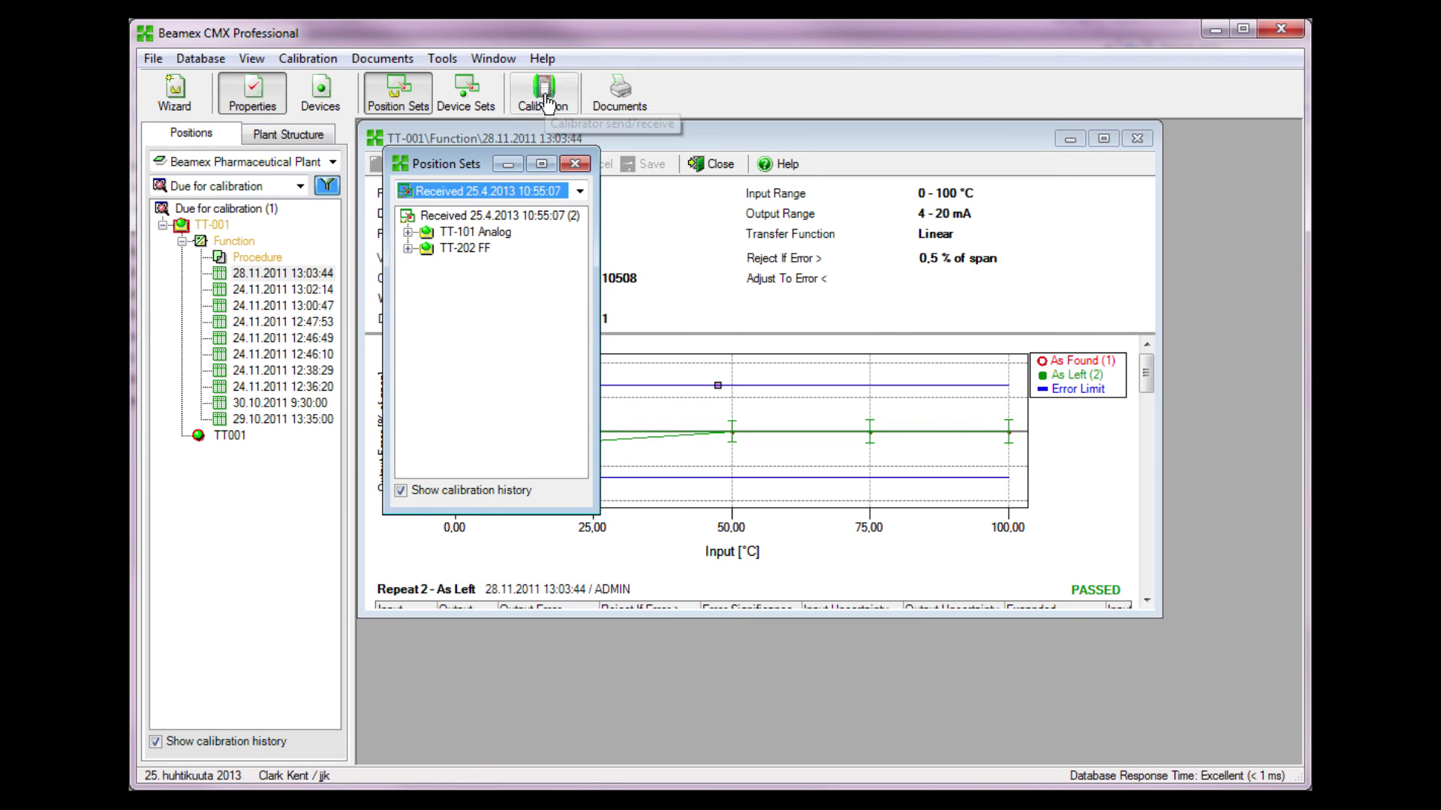
{"action": "left_click", "coordinate": [619, 99]}
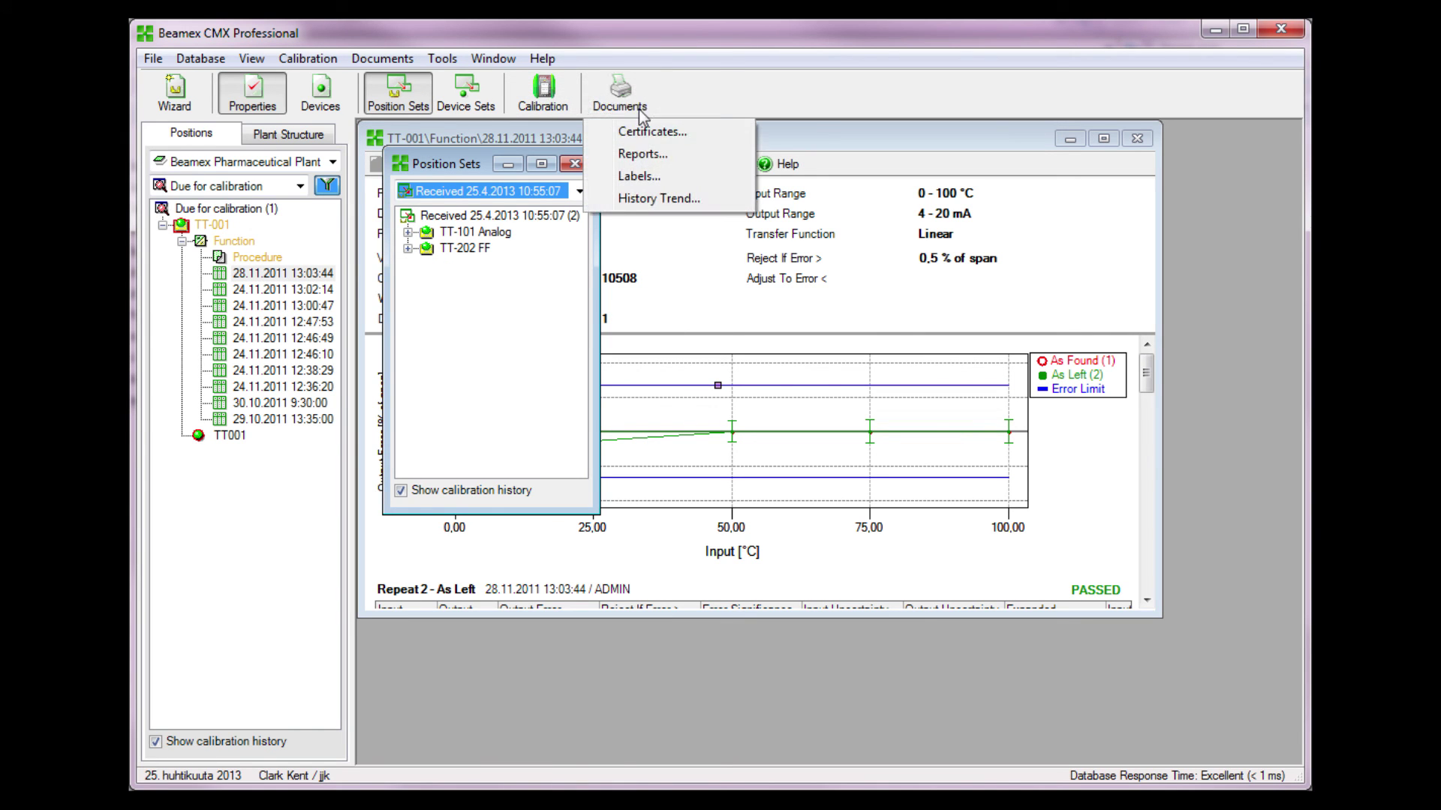
{"action": "left_click", "coordinate": [647, 133]}
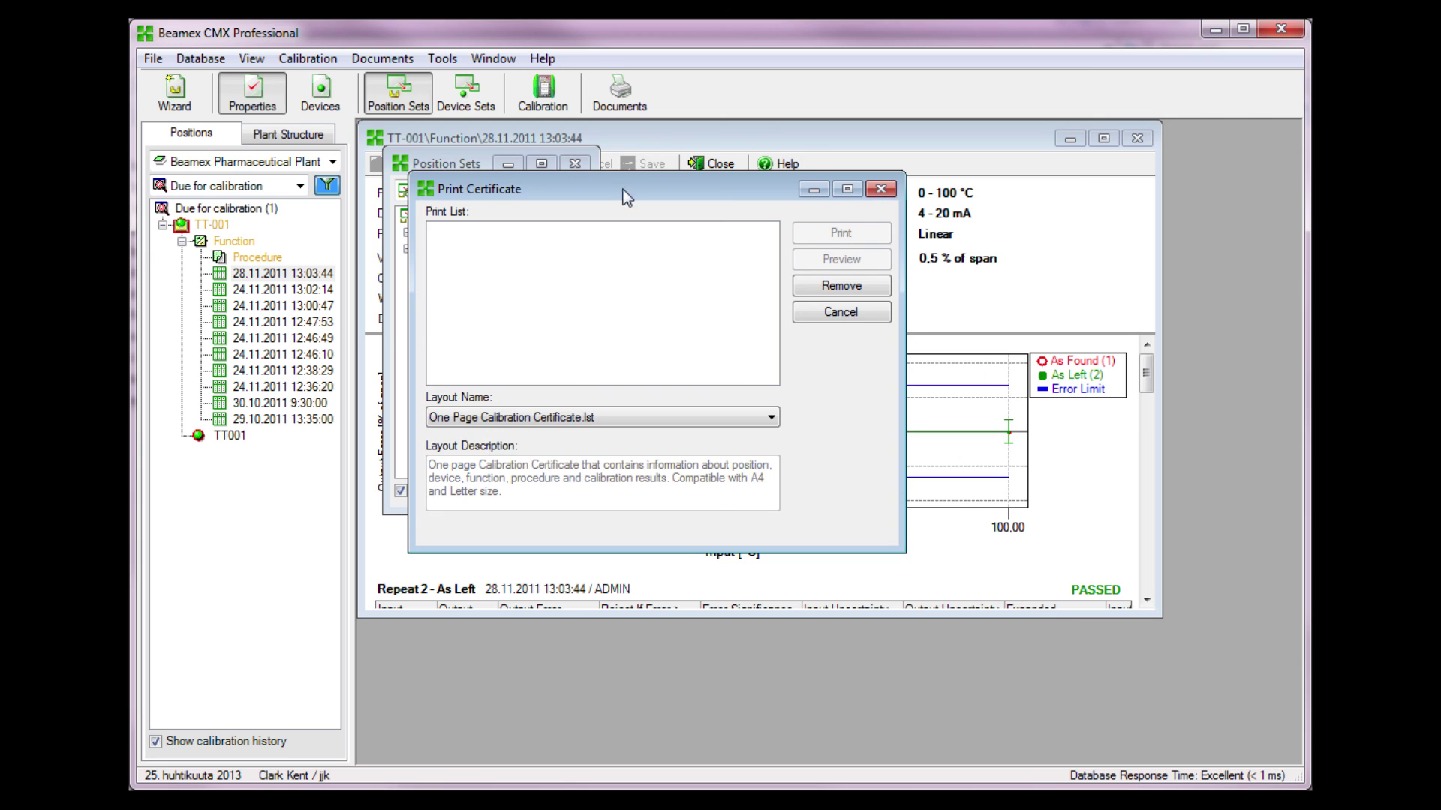
{"action": "left_click_drag", "start_coordinate": [626, 197], "coordinate": [822, 175]}
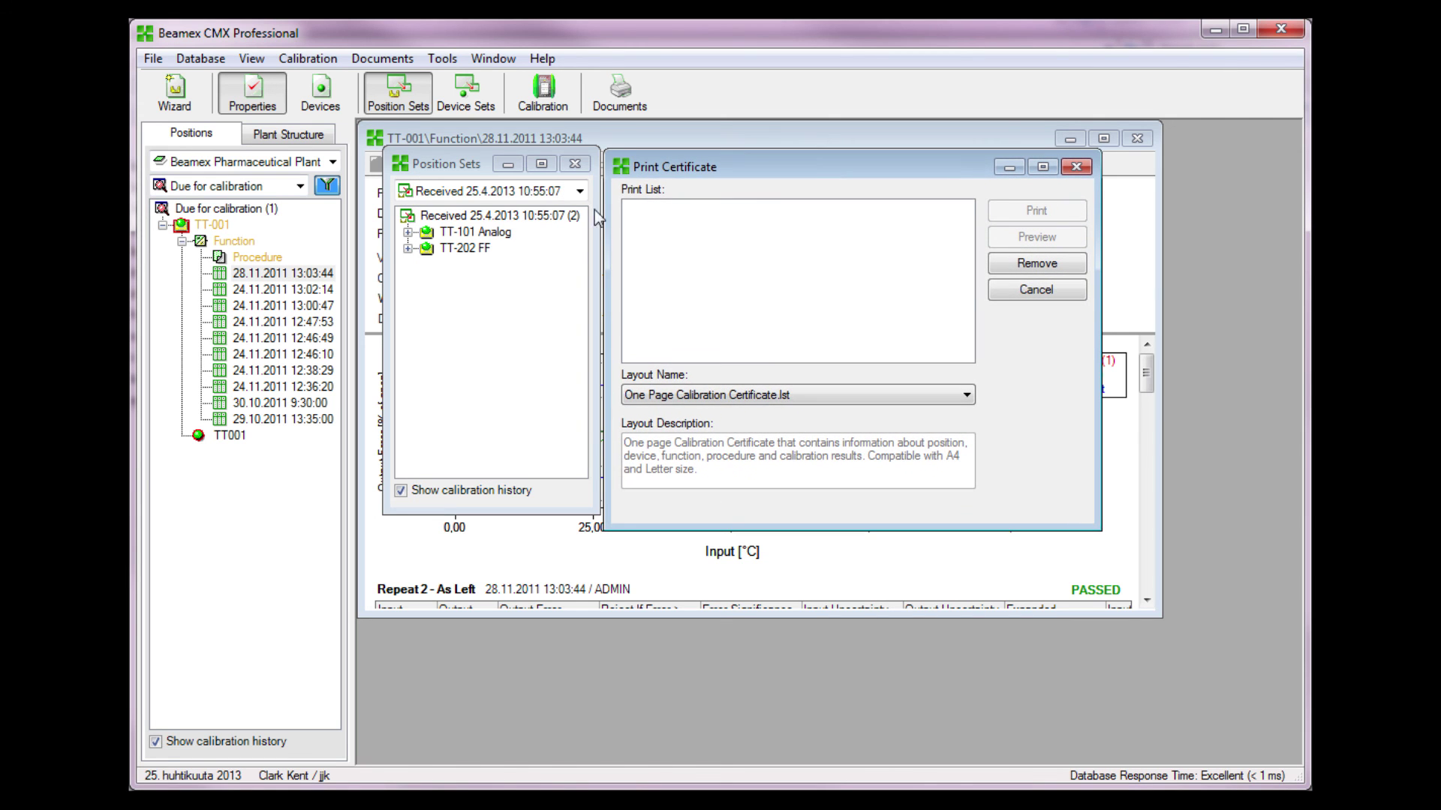
{"action": "left_click_drag", "start_coordinate": [541, 216], "coordinate": [683, 242]}
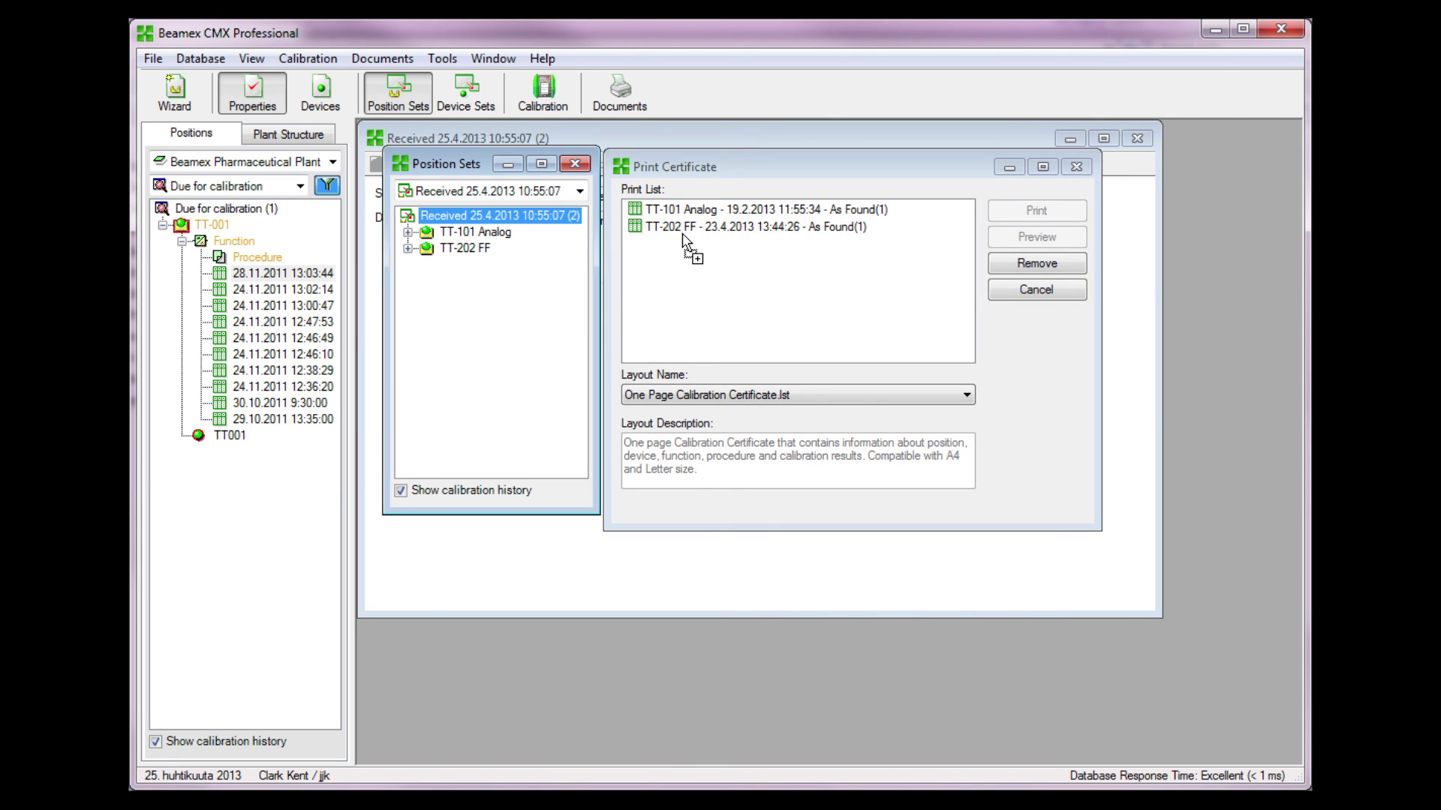
{"action": "left_click", "coordinate": [839, 391]}
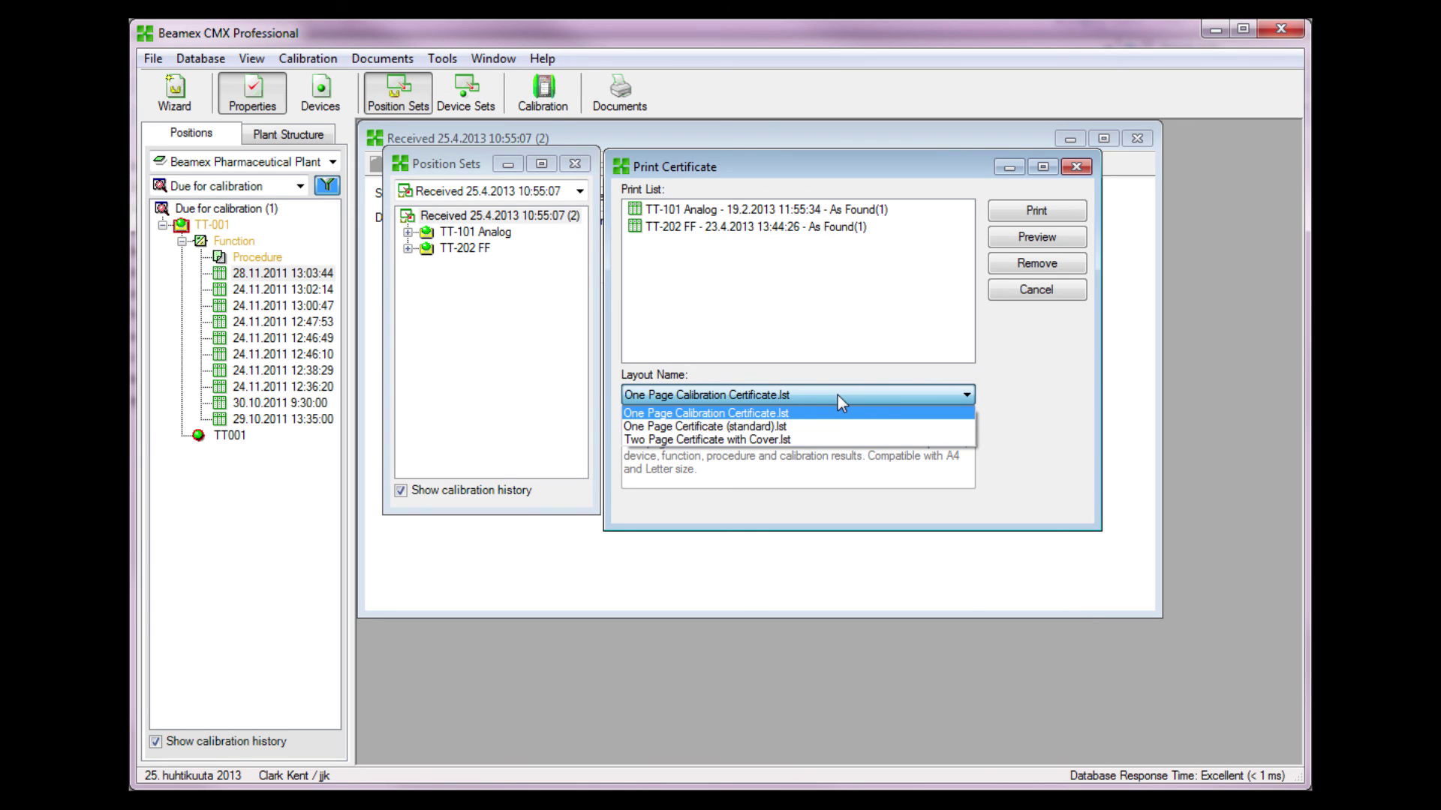
{"action": "left_click", "coordinate": [838, 395]}
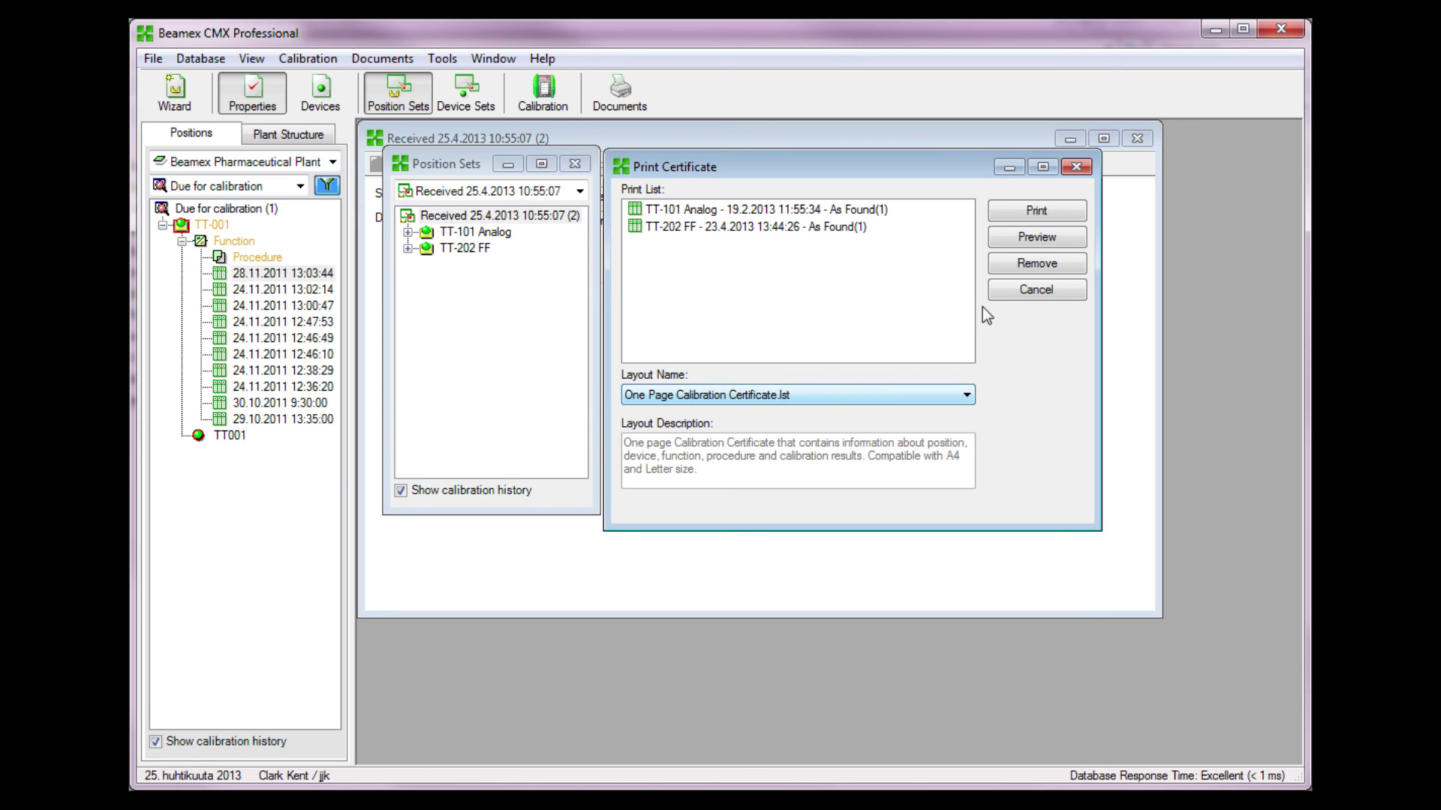
Preview the certificates and create an email attaching them in Adobe PDF format
{"action": "left_click", "coordinate": [1013, 237]}
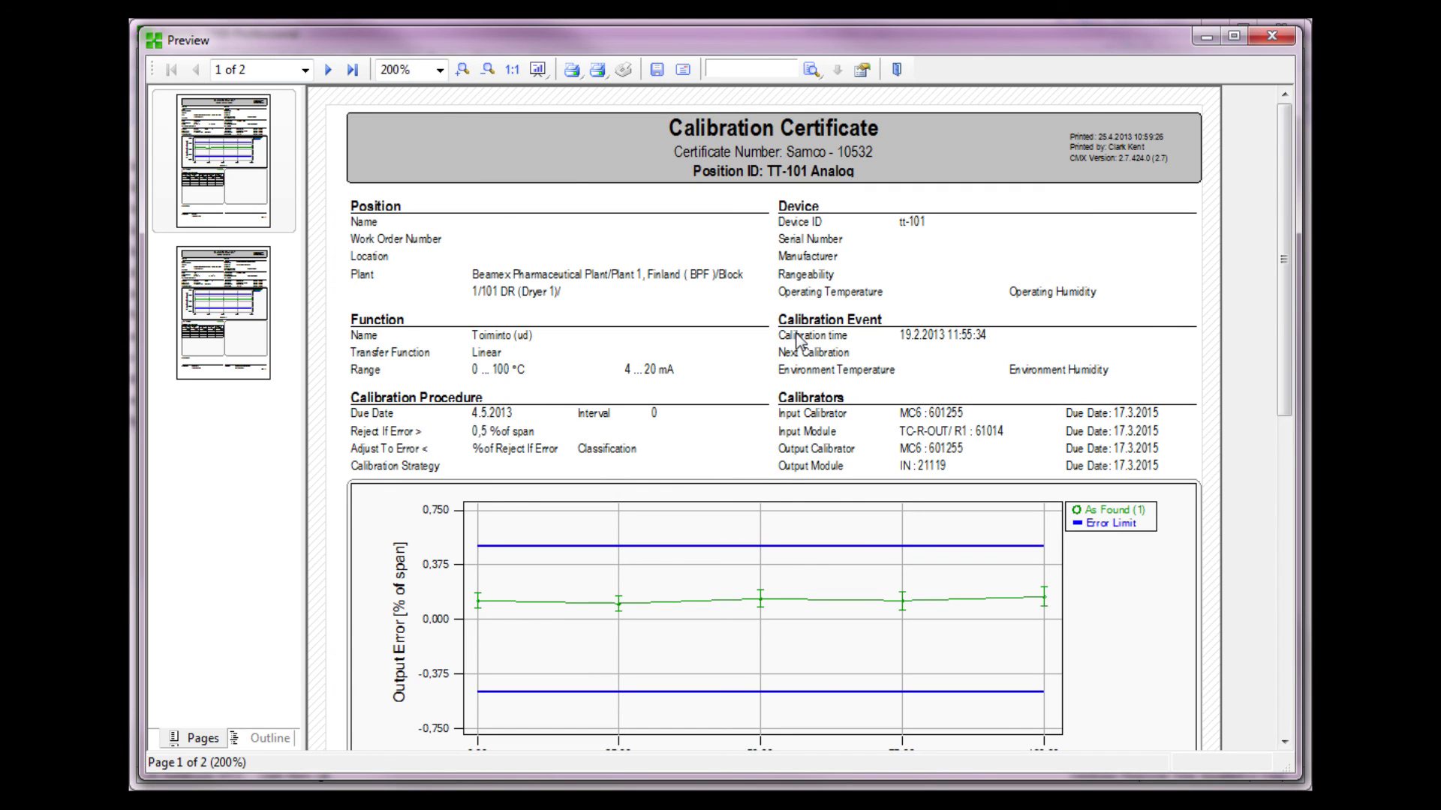
{"action": "scroll", "coordinate": [1267, 268], "scroll_direction": "down", "scroll_amount": 10}
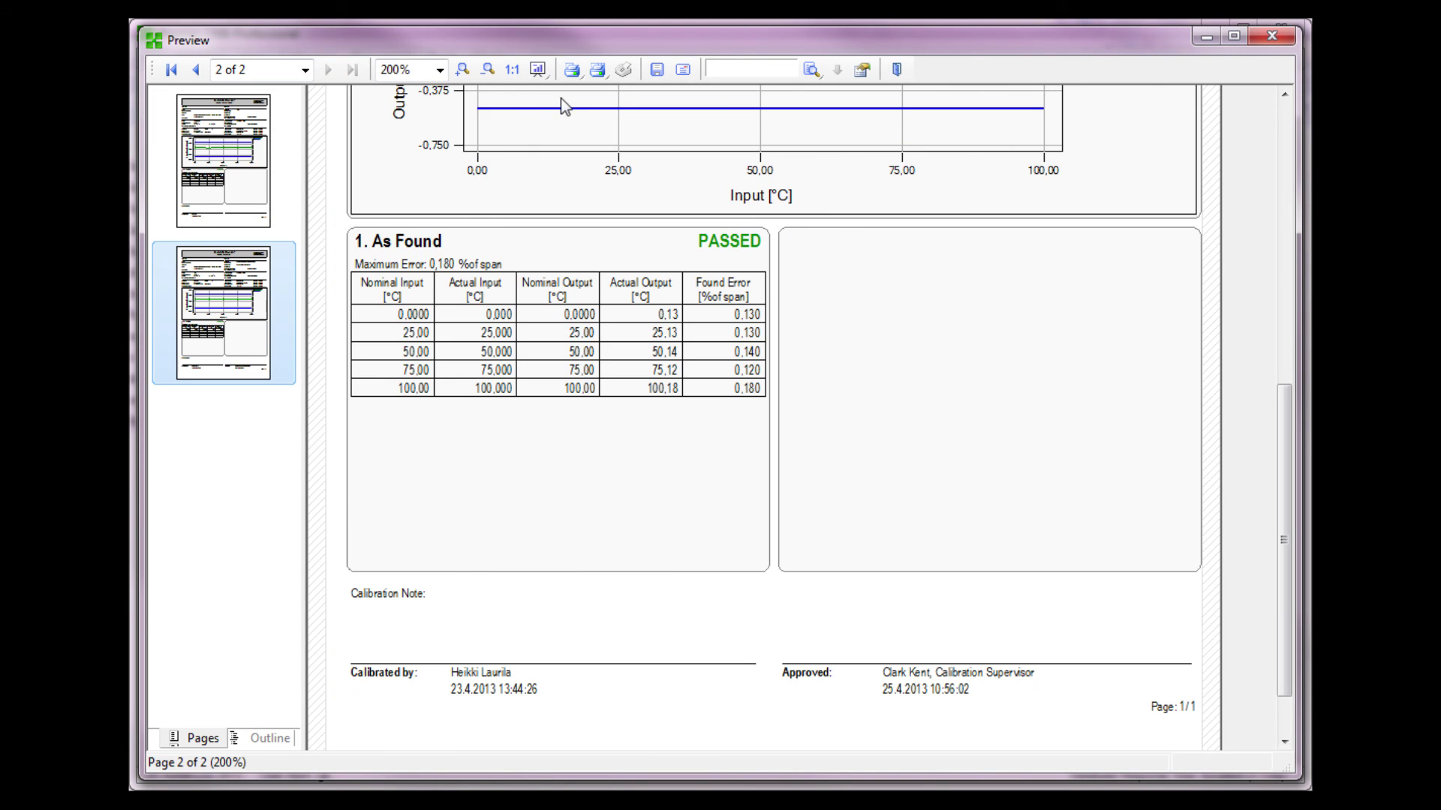
{"action": "left_click", "coordinate": [682, 71]}
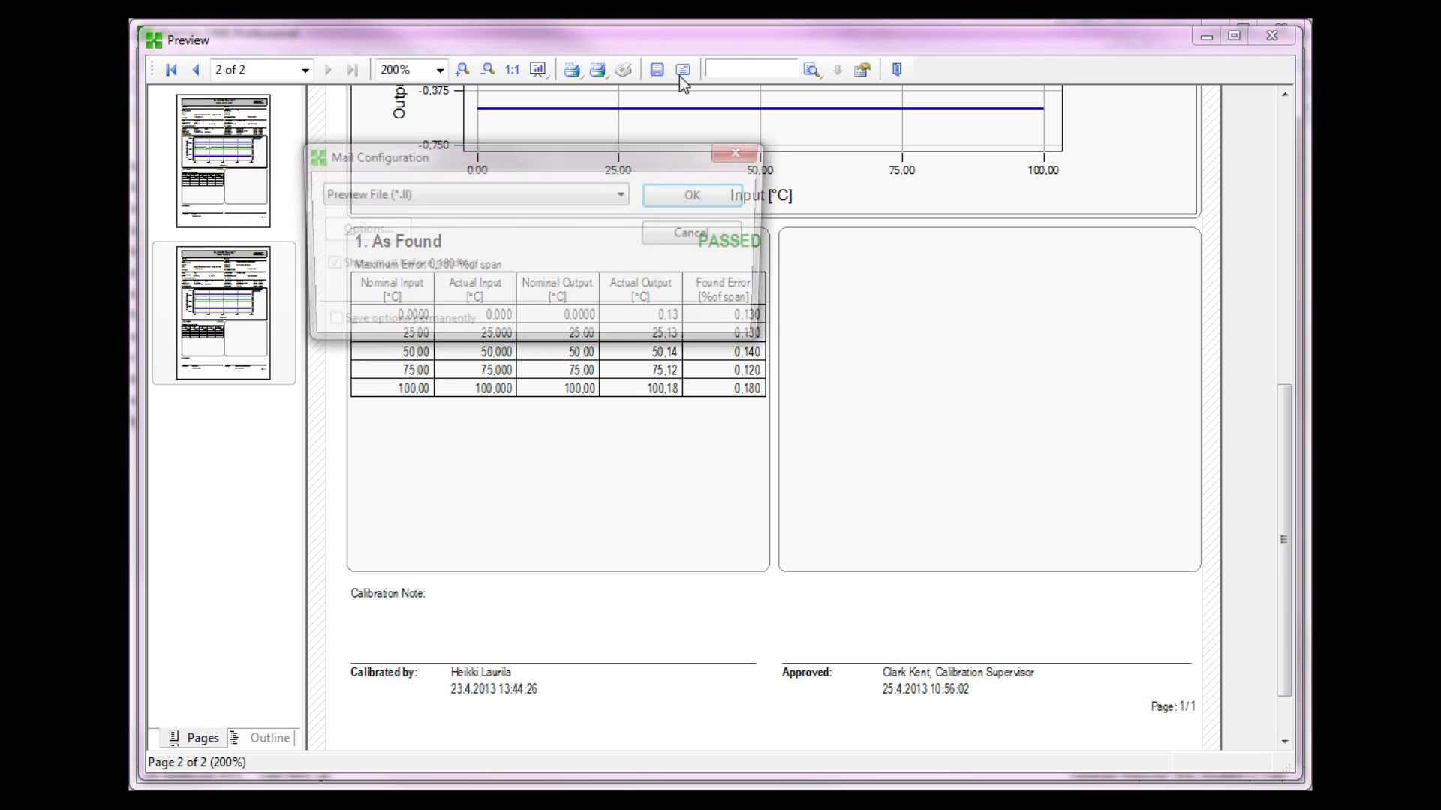
{"action": "left_click", "coordinate": [621, 192]}
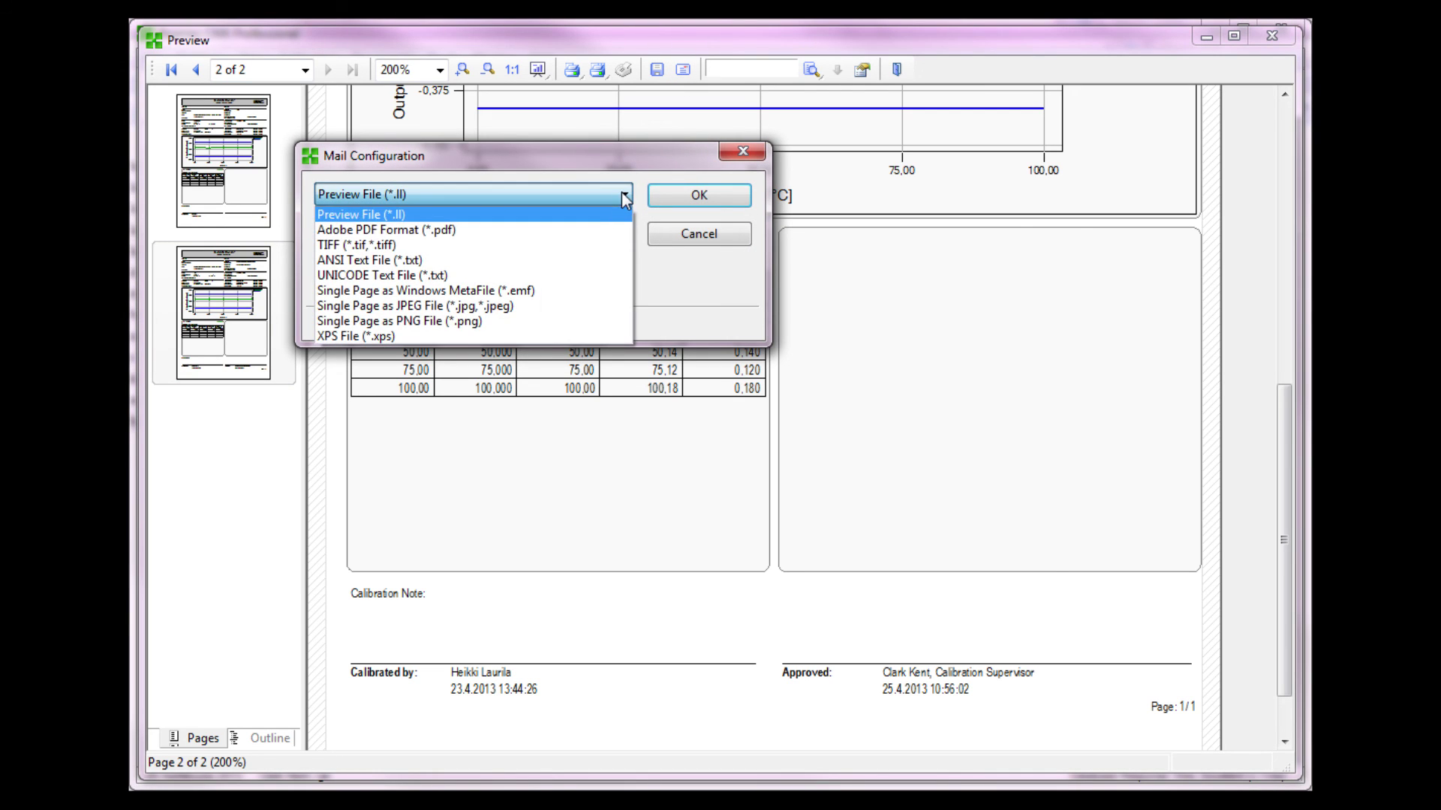
{"action": "left_click", "coordinate": [592, 239]}
{"action": "left_click", "coordinate": [670, 204]}
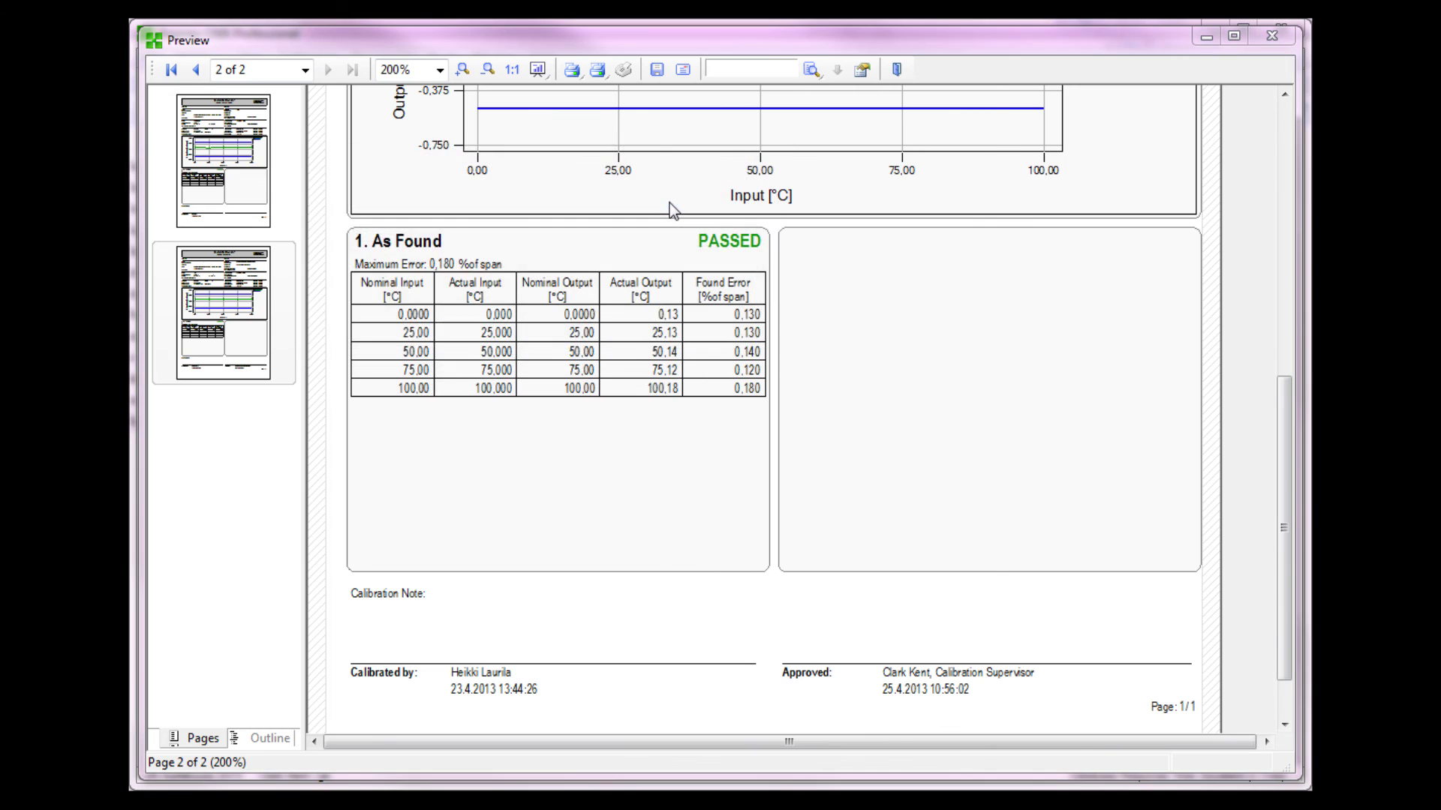